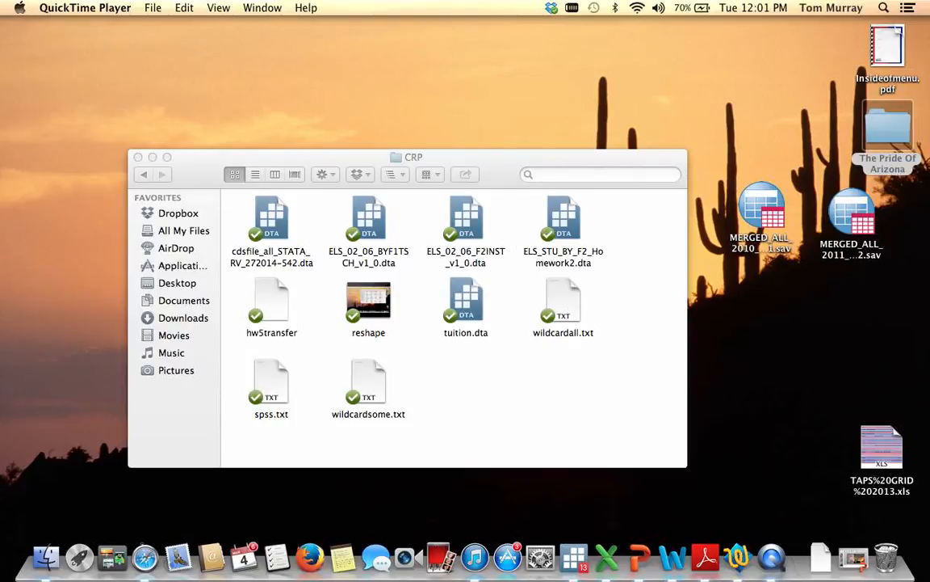
- Launch StatTransfer and move its window up, clear of the folder window's sidebar
{"action": "left_click", "coordinate": [79, 556]}
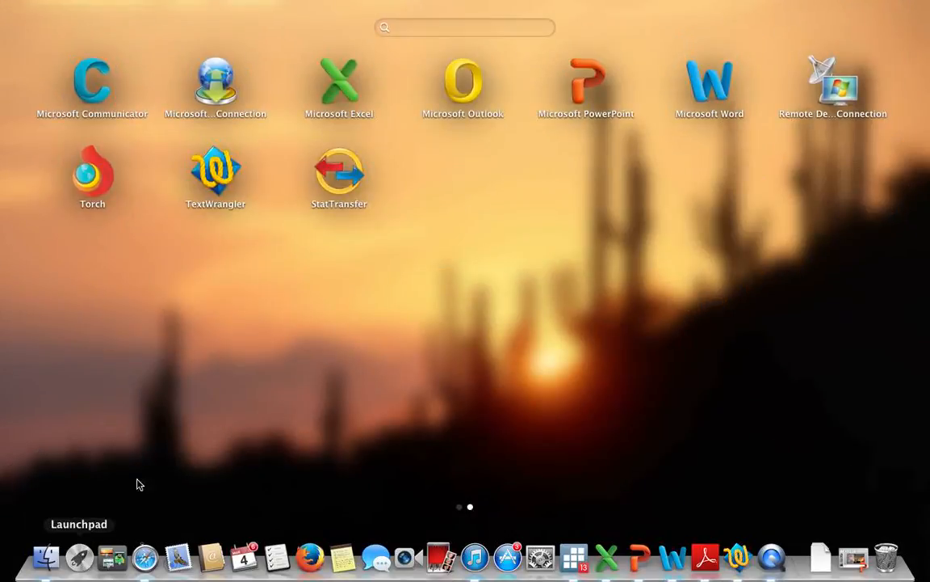
{"action": "left_click", "coordinate": [342, 168]}
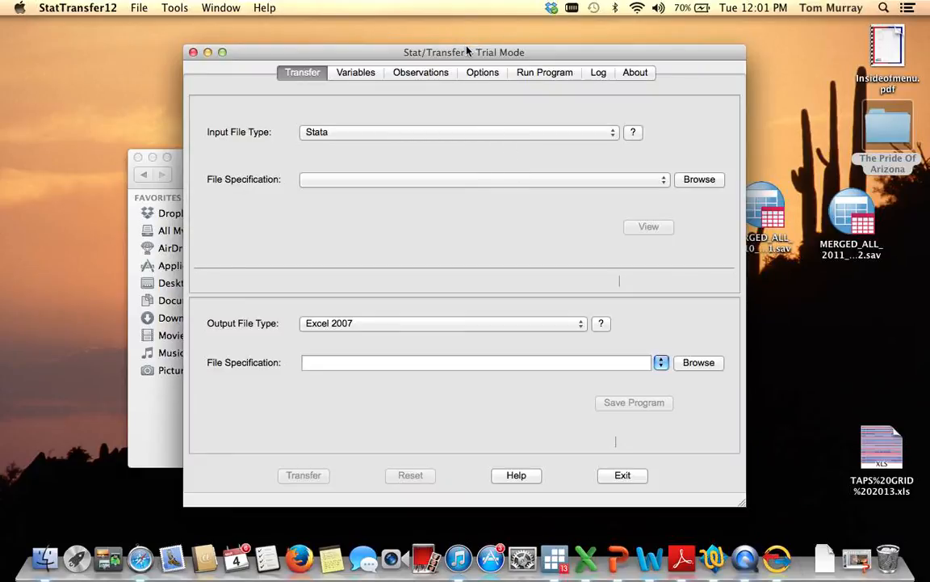
{"action": "left_click_drag", "start_coordinate": [468, 51], "coordinate": [509, 30]}
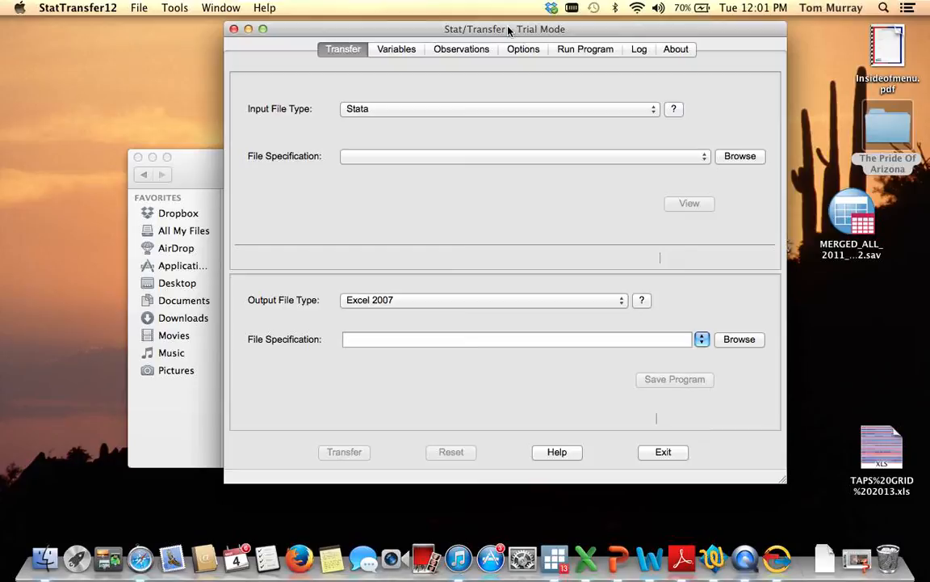
{"action": "left_click_drag", "start_coordinate": [503, 29], "coordinate": [500, 31]}
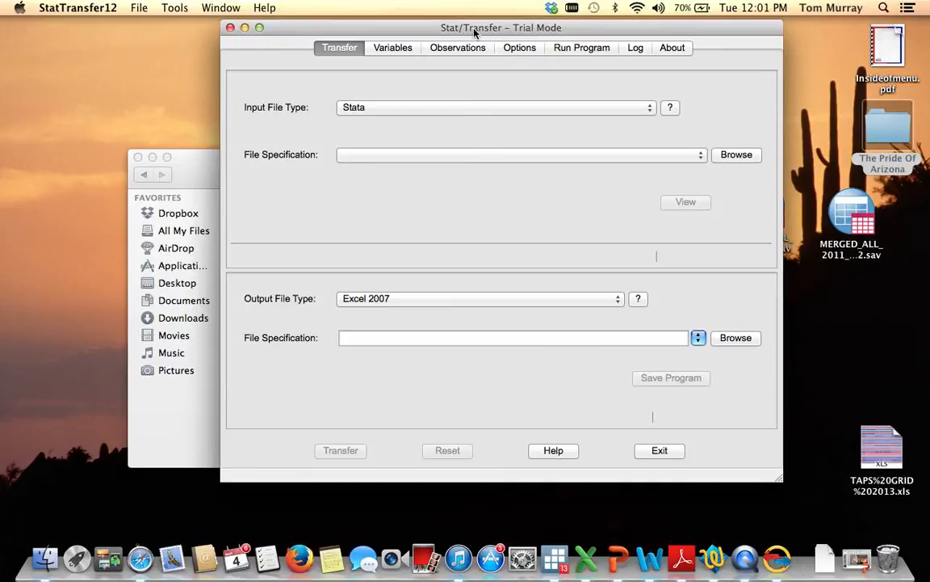
- Choose gss-2010-big-stata.dta from the Dropbox SOC596 folder as the Stata input file to transfer
{"action": "left_click", "coordinate": [729, 162]}
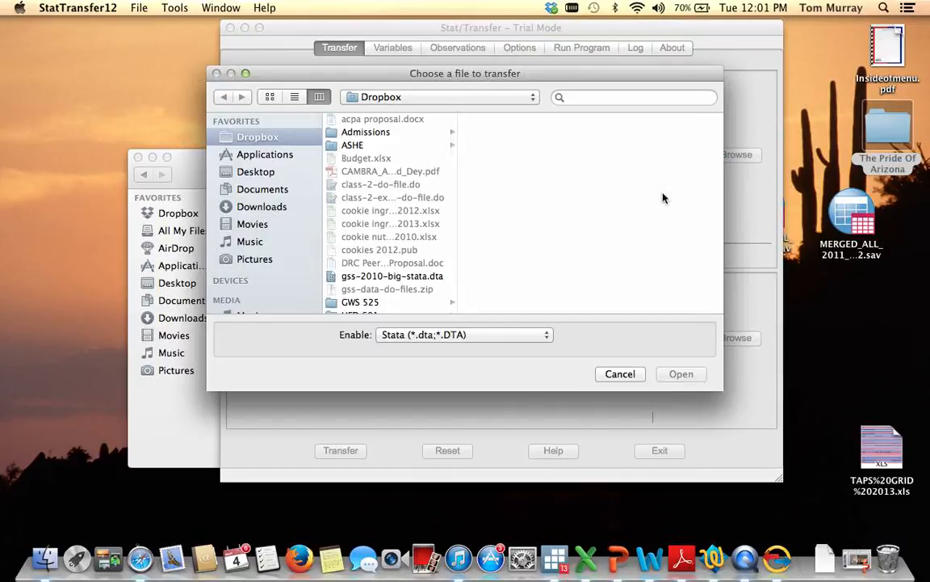
{"action": "scroll", "coordinate": [379, 219], "scroll_direction": "down", "scroll_amount": 10}
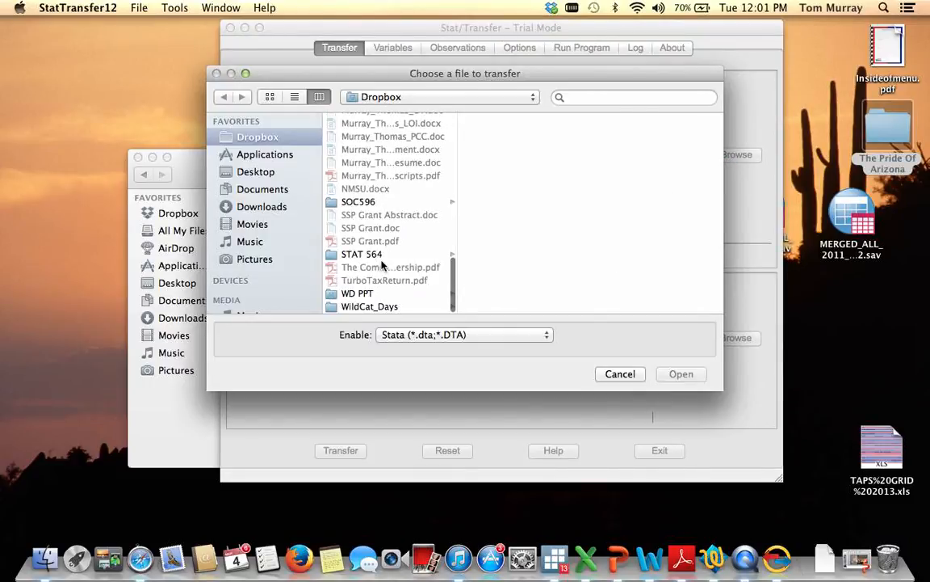
{"action": "left_click", "coordinate": [359, 202]}
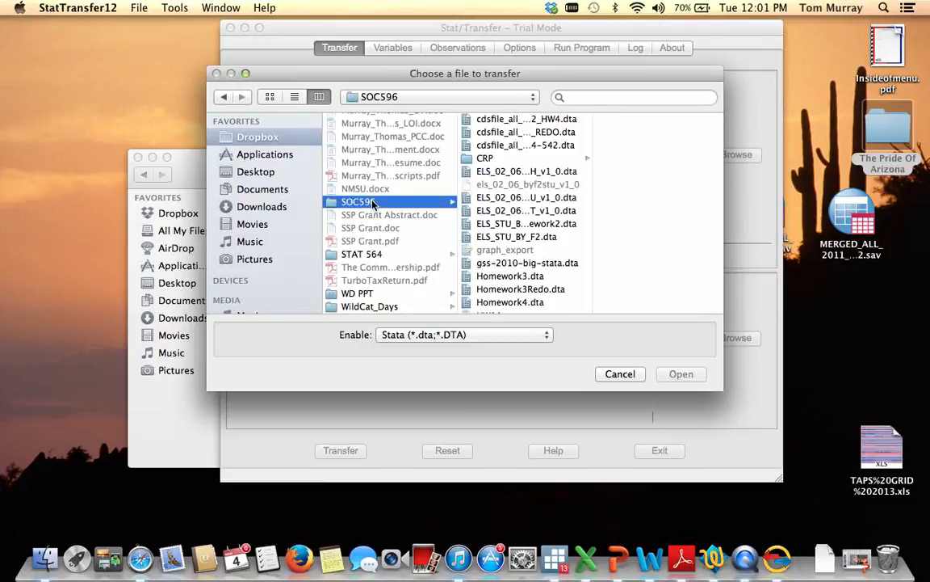
{"action": "left_click", "coordinate": [506, 266]}
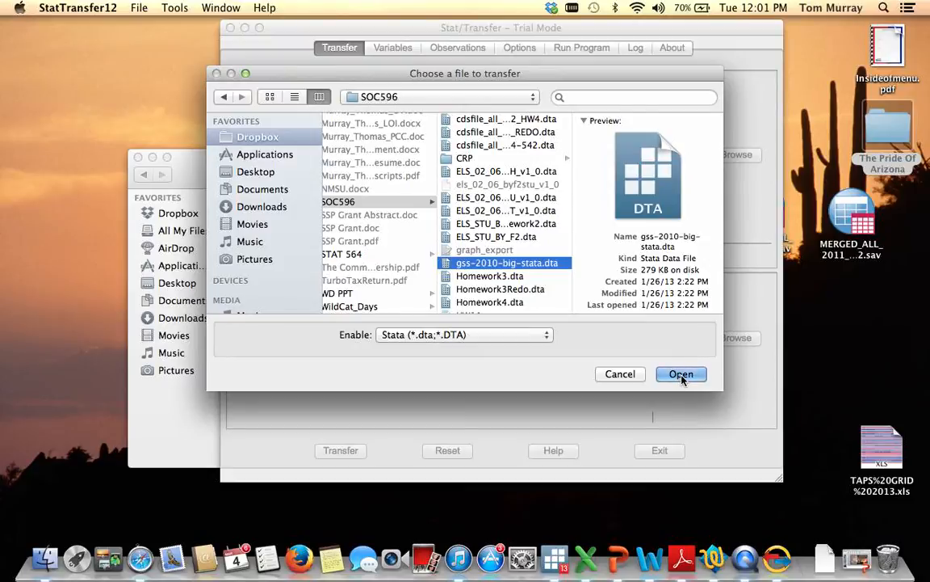
{"action": "left_click", "coordinate": [681, 376]}
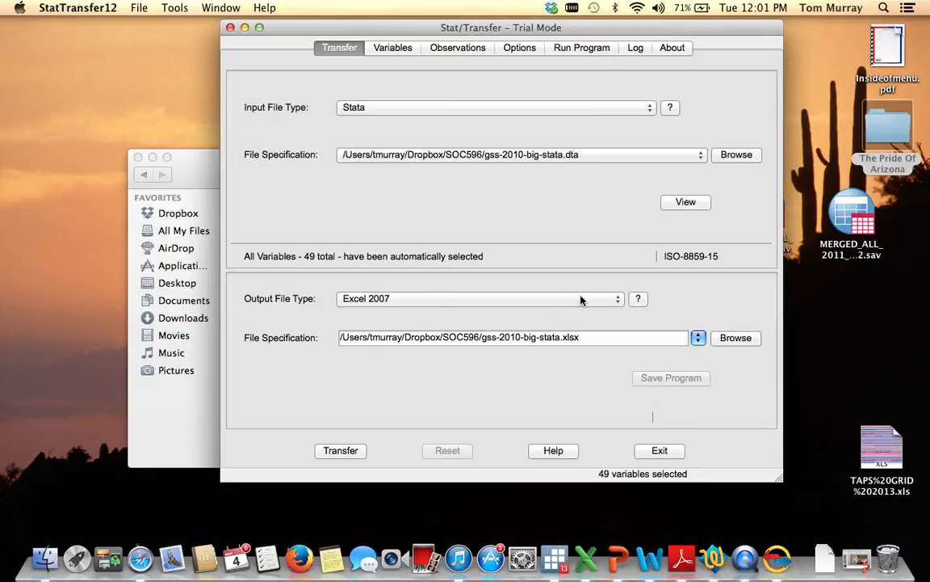
- Keep Excel 2007 as the output file type, transfer the dataset and dismiss the trial notice
{"action": "left_click", "coordinate": [618, 307]}
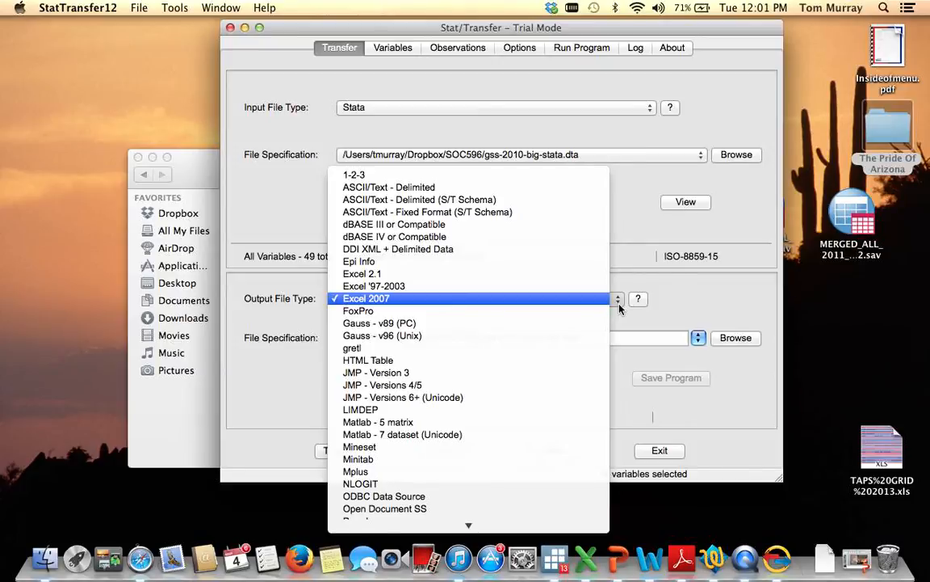
{"action": "left_click", "coordinate": [589, 300]}
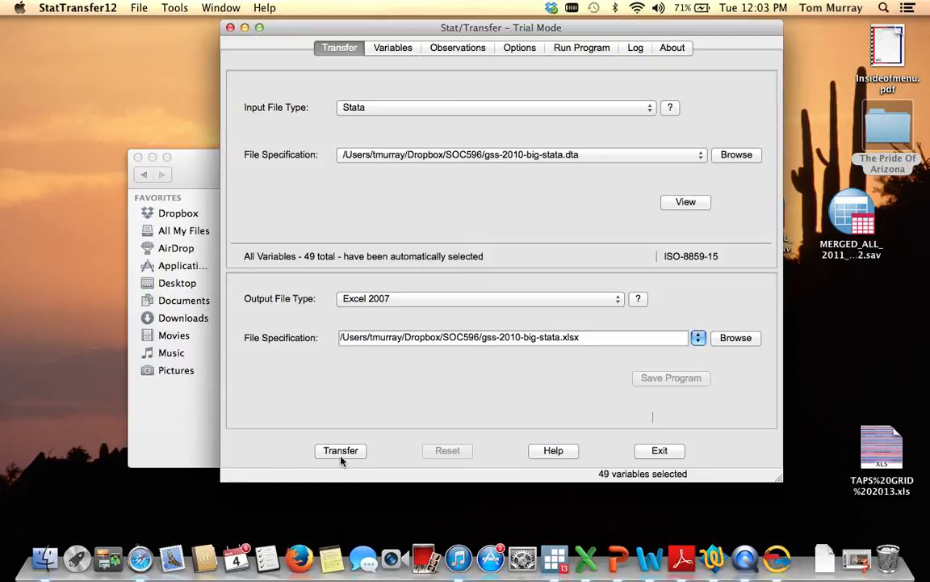
{"action": "left_click", "coordinate": [341, 454]}
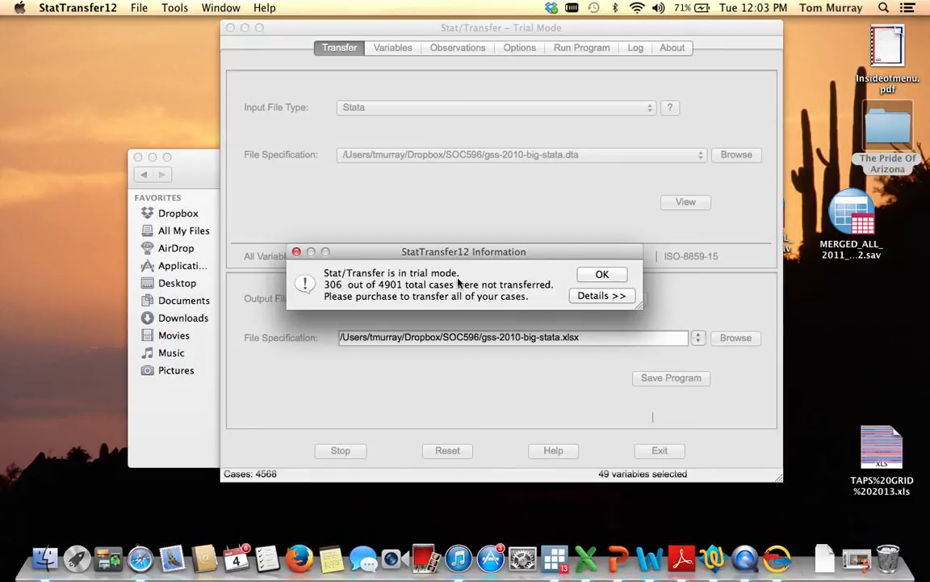
{"action": "left_click", "coordinate": [602, 275]}
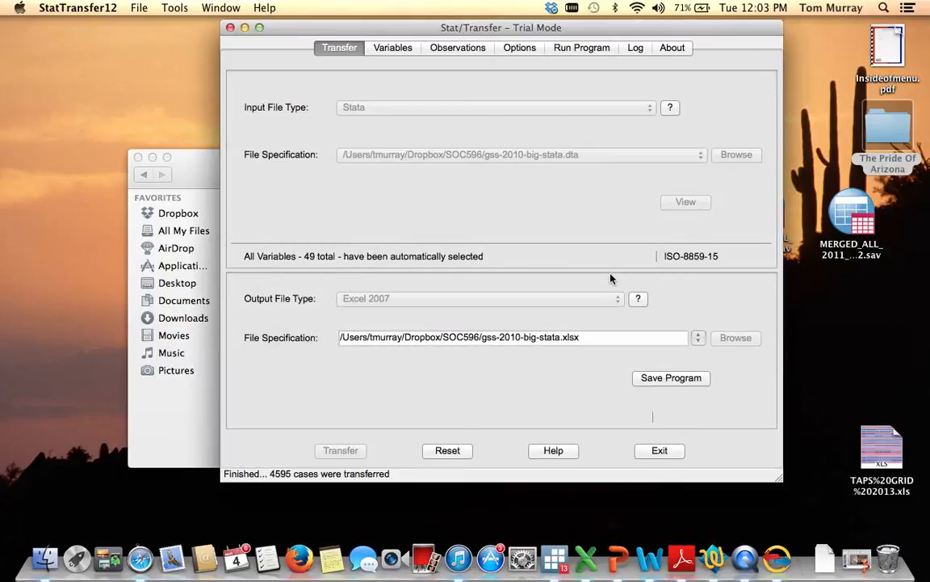
- Switch to Finder, open gss-2010-big-stata.xlsx from the SOC596 folder in Excel to inspect the transferred data, and close the workbook
{"action": "left_click", "coordinate": [199, 157]}
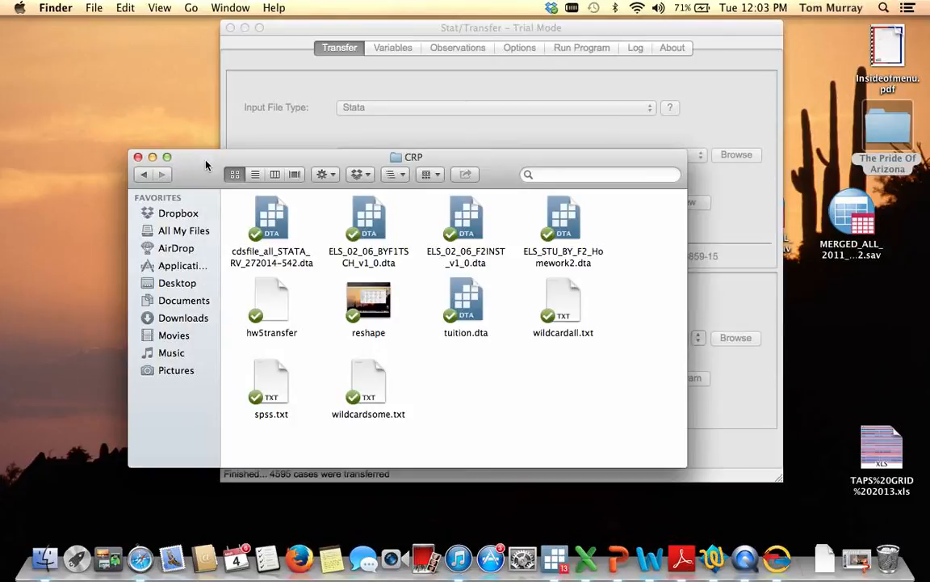
{"action": "left_click", "coordinate": [143, 174]}
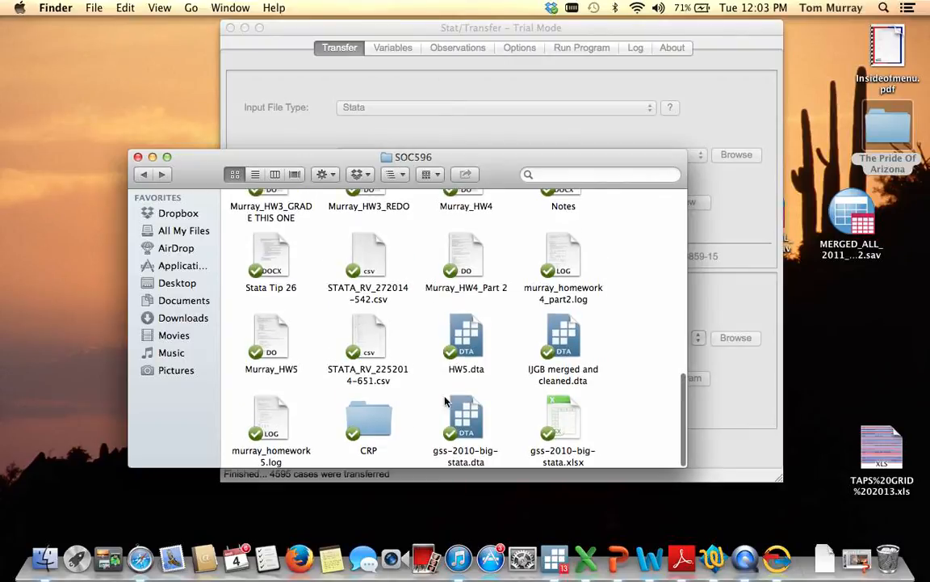
{"action": "left_click", "coordinate": [574, 419]}
{"action": "double_click", "coordinate": [575, 419]}
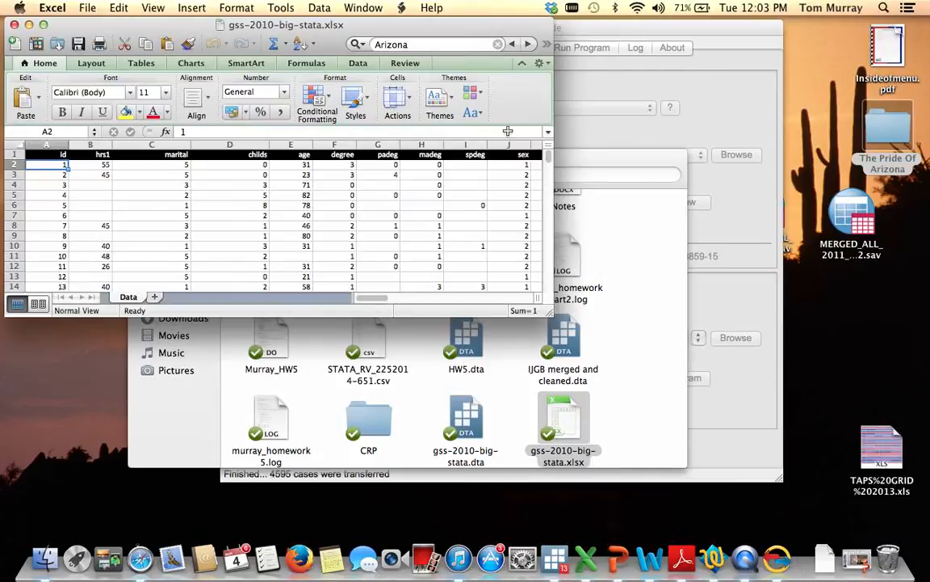
{"action": "left_click_drag", "start_coordinate": [466, 35], "coordinate": [544, 106]}
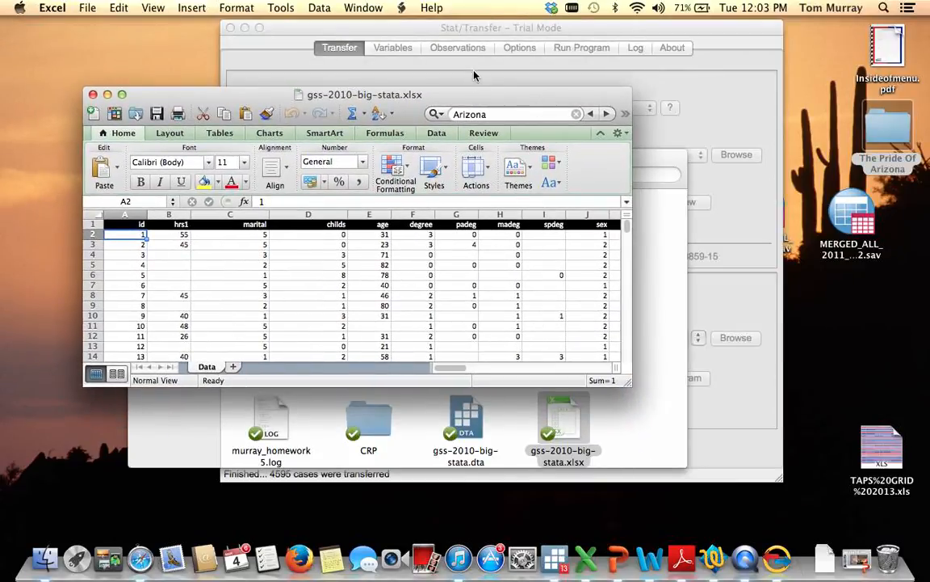
{"action": "left_click_drag", "start_coordinate": [425, 91], "coordinate": [439, 140]}
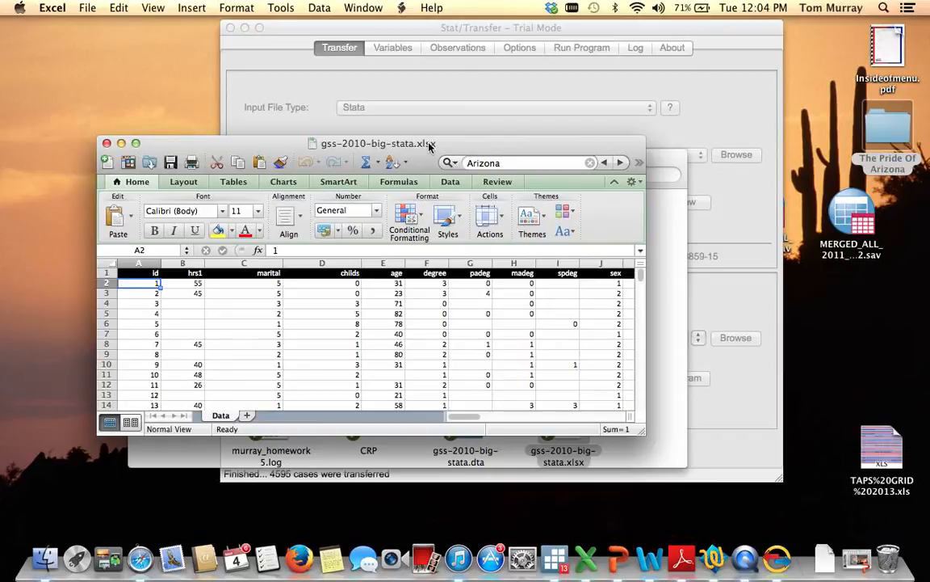
{"action": "left_click", "coordinate": [106, 143]}
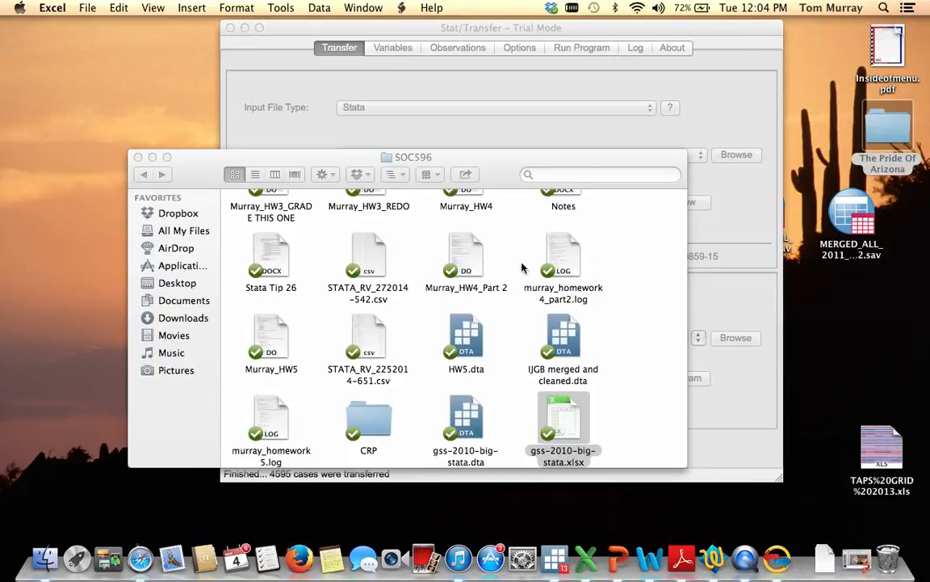
- Return to Stat/Transfer and browse for a command file to run in the SOC596/CRP folder, enabling all file types
{"action": "left_click", "coordinate": [292, 28]}
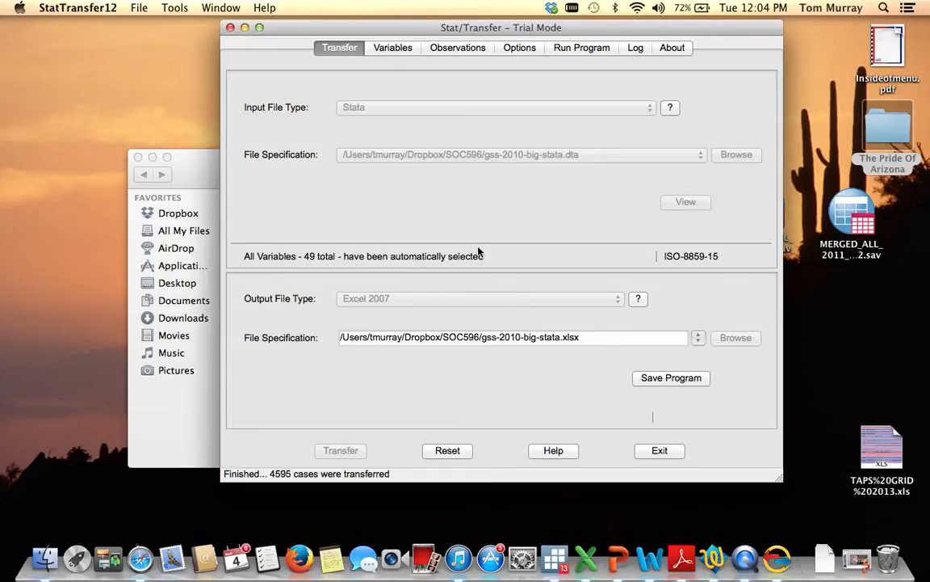
{"action": "left_click", "coordinate": [584, 50]}
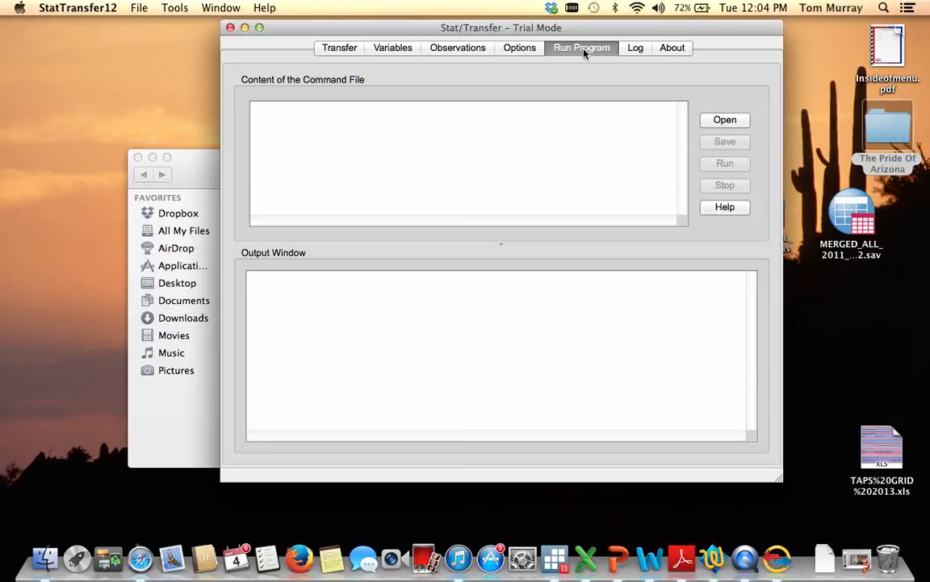
{"action": "left_click", "coordinate": [732, 122]}
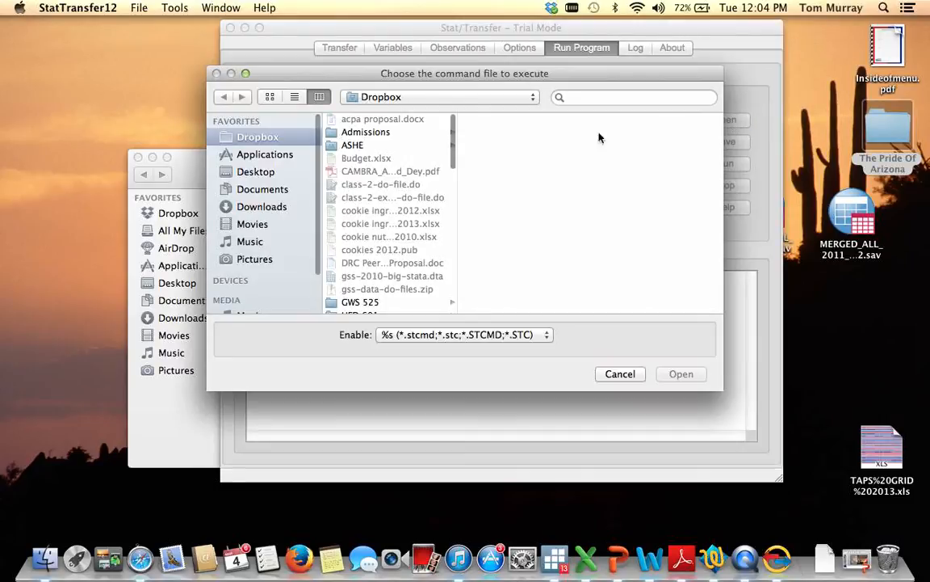
{"action": "scroll", "coordinate": [358, 267], "scroll_direction": "down", "scroll_amount": 10}
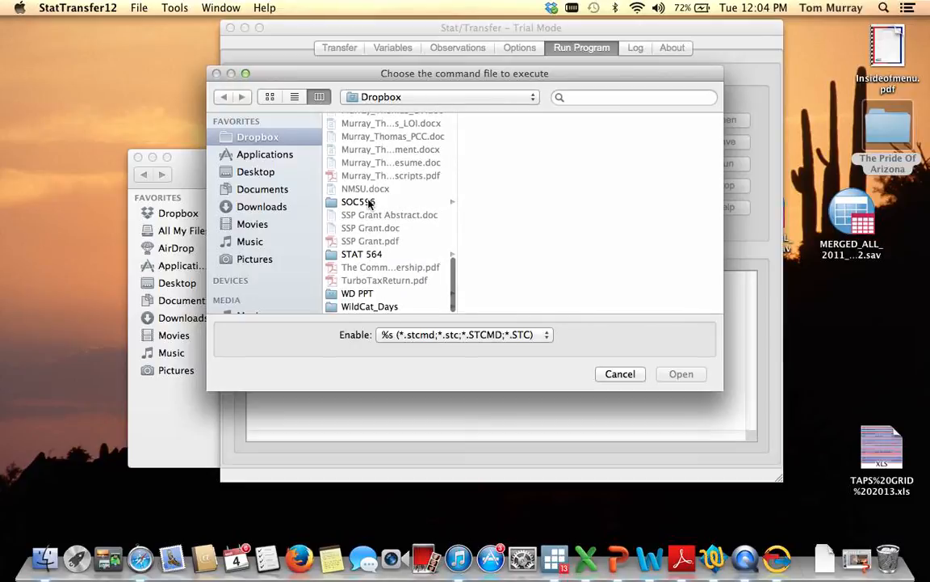
{"action": "left_click", "coordinate": [367, 202]}
{"action": "left_click", "coordinate": [515, 158]}
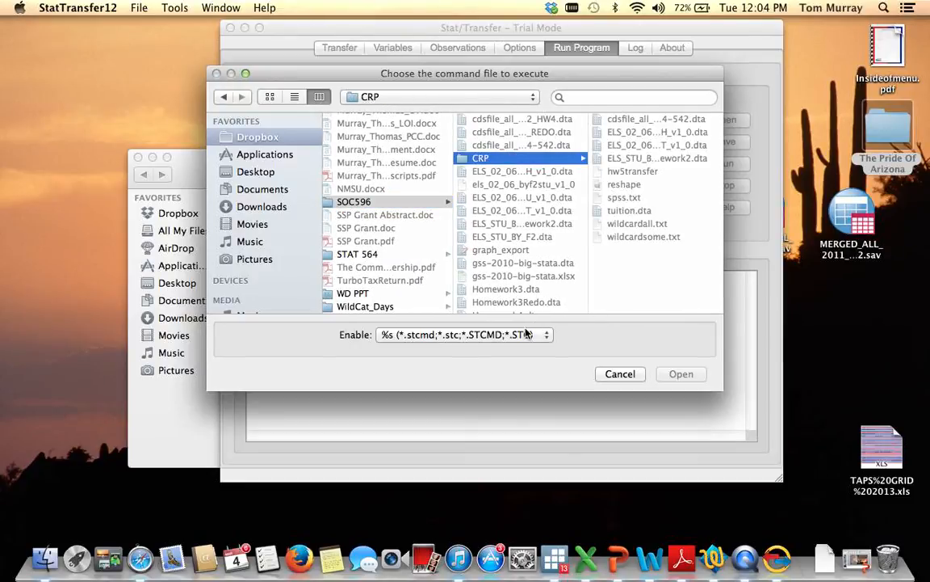
{"action": "left_click", "coordinate": [498, 335]}
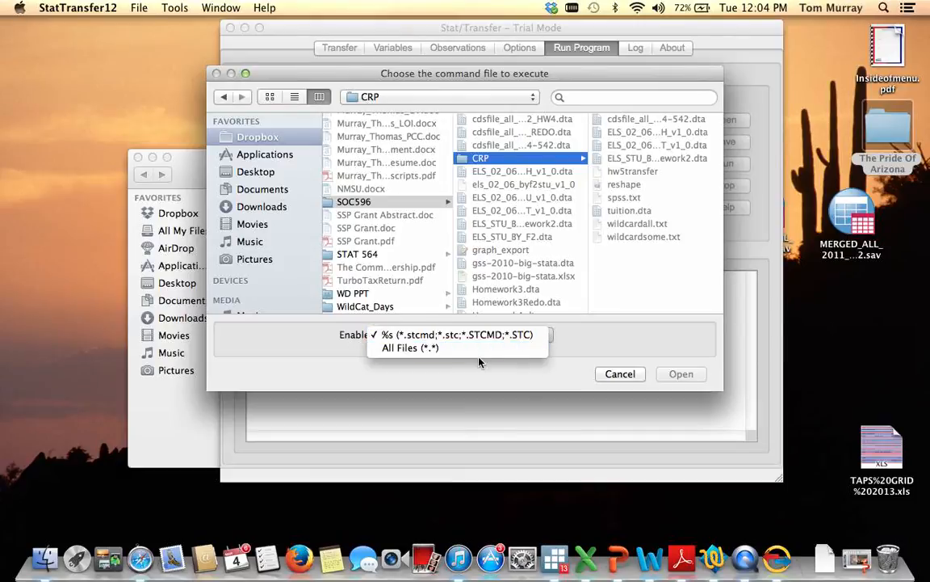
{"action": "left_click", "coordinate": [485, 351]}
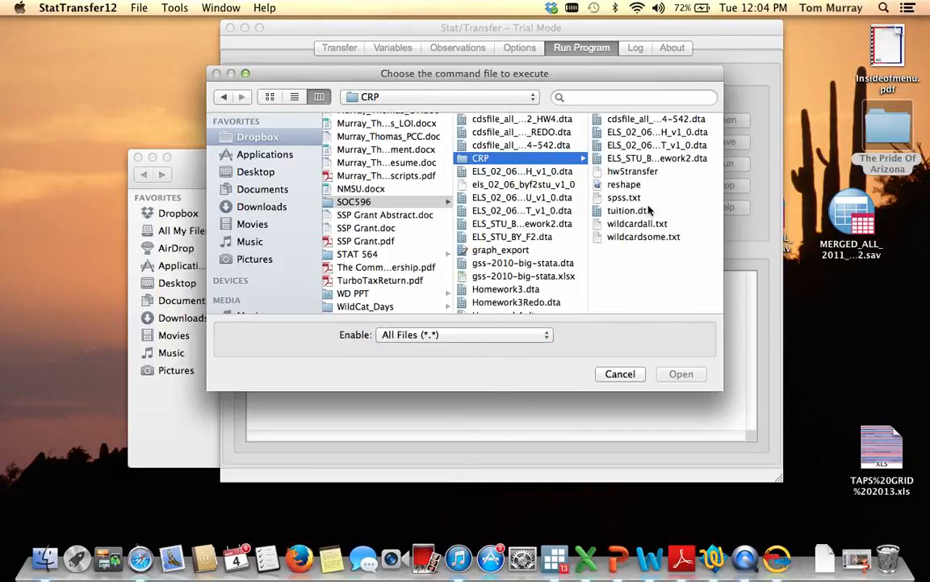
- Load the hw5transfer command file and run it to copy HW5.dta to HW5.xls
{"action": "left_click", "coordinate": [638, 171]}
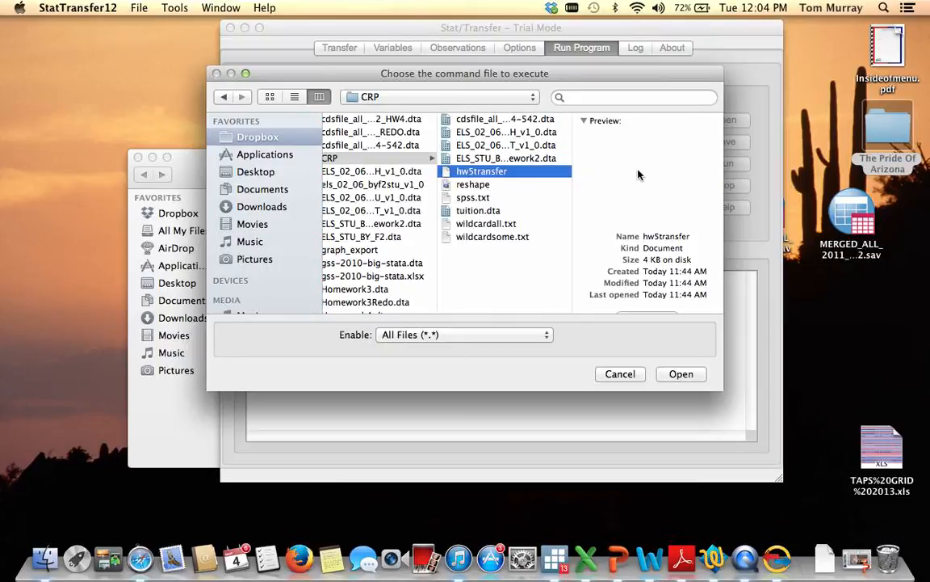
{"action": "key", "text": "Return"}
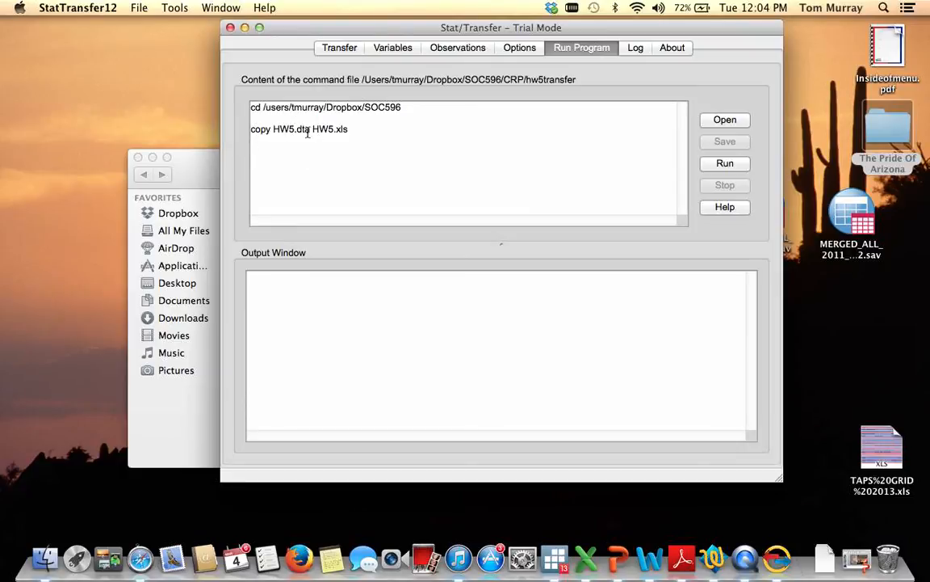
{"action": "left_click", "coordinate": [360, 130]}
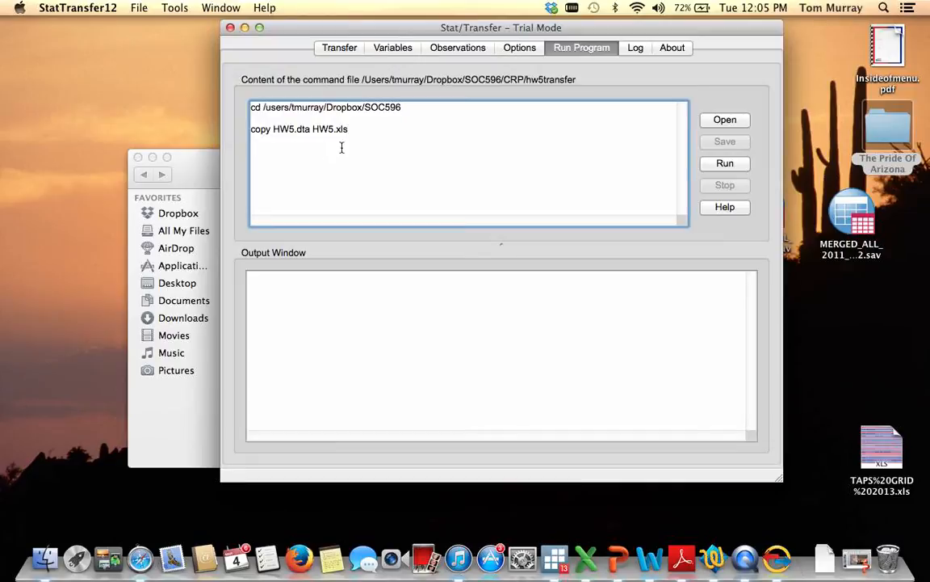
{"action": "left_click", "coordinate": [724, 164]}
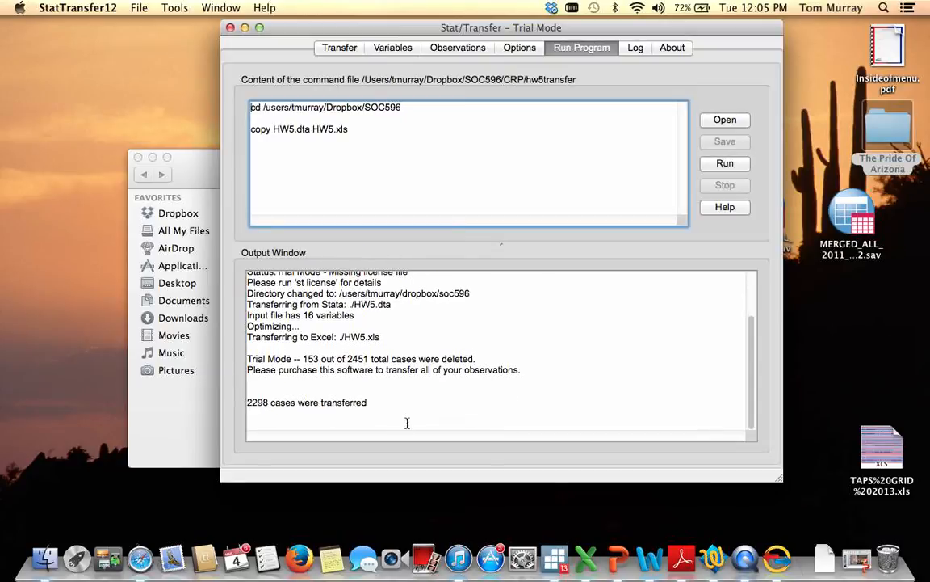
- Switch to Finder, open HW5.xls from the SOC596 folder in Excel and examine its columns across the sheet
{"action": "left_click", "coordinate": [198, 167]}
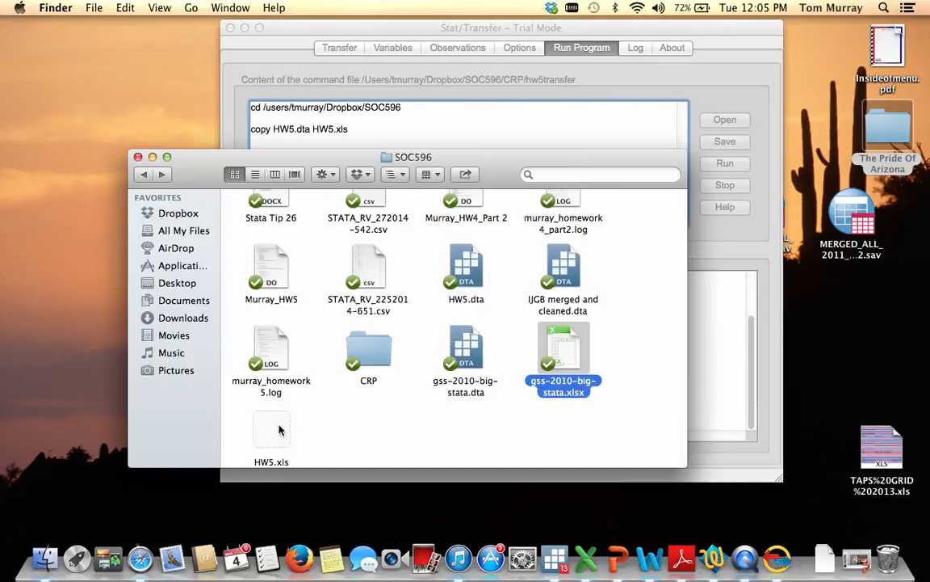
{"action": "left_click_drag", "start_coordinate": [456, 162], "coordinate": [520, 110]}
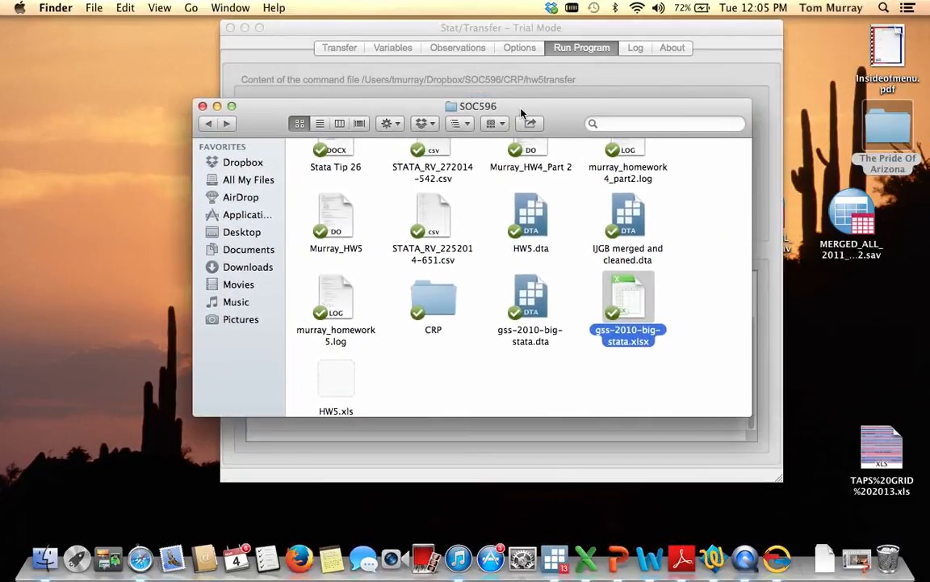
{"action": "double_click", "coordinate": [335, 380]}
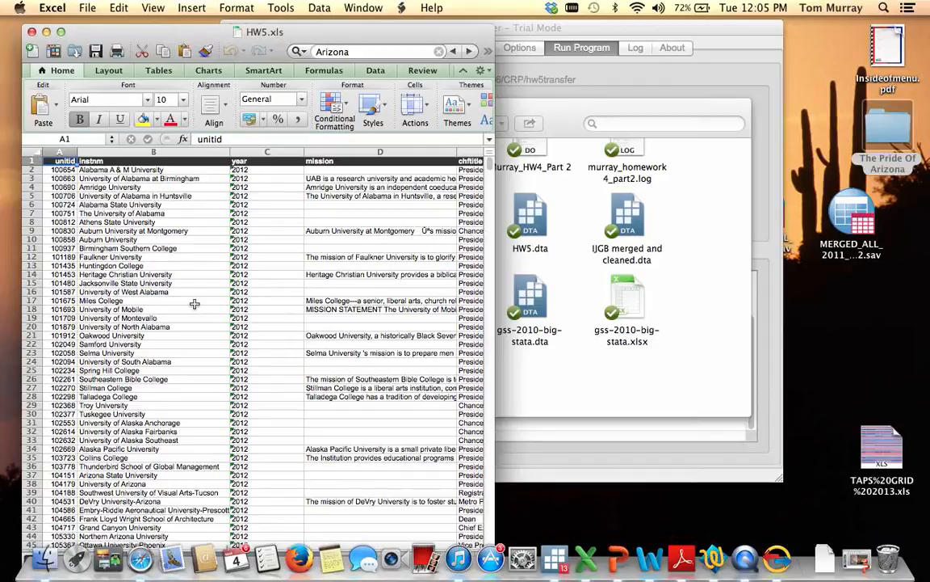
{"action": "scroll", "coordinate": [194, 304], "scroll_direction": "right", "scroll_amount": 10}
{"action": "scroll", "coordinate": [194, 303], "scroll_direction": "right", "scroll_amount": 5}
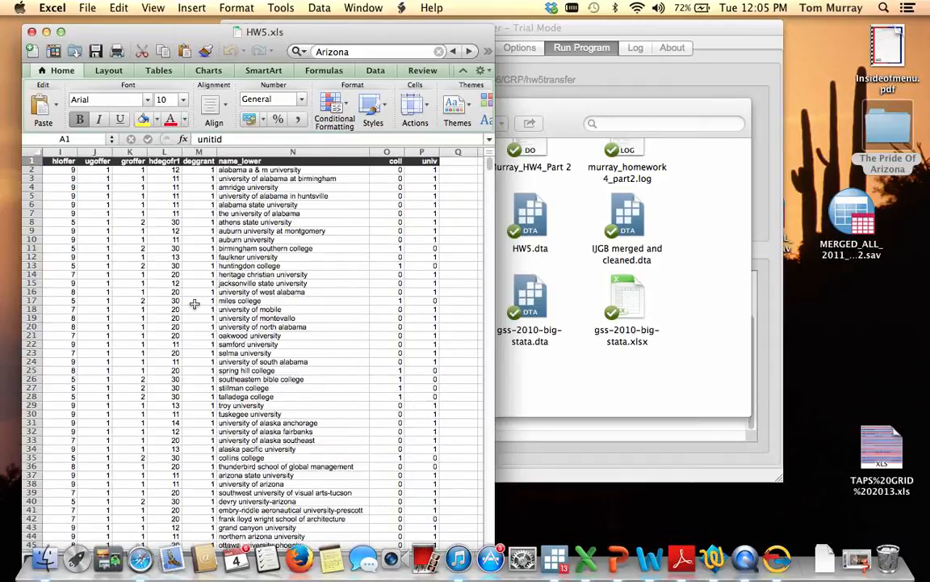
{"action": "scroll", "coordinate": [194, 304], "scroll_direction": "left", "scroll_amount": 20}
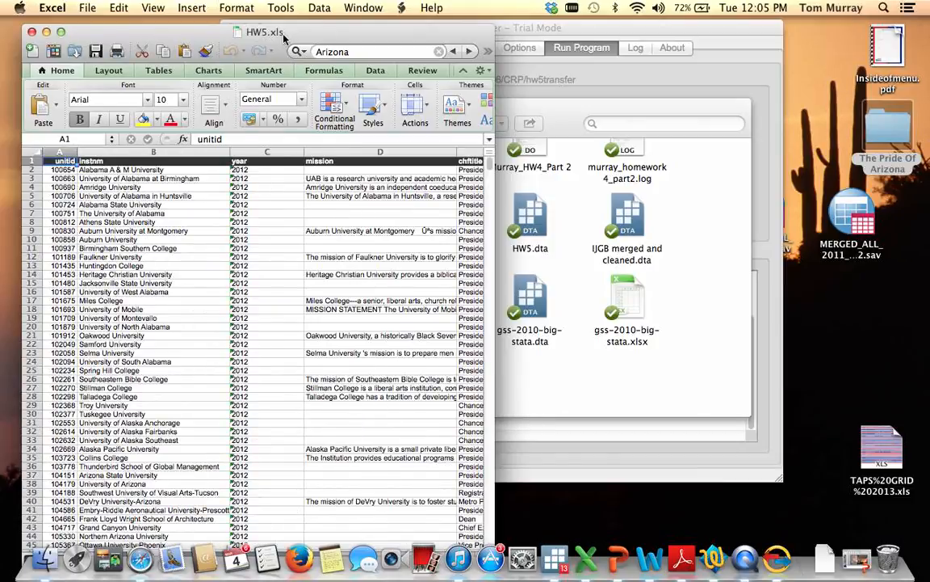
- Close the HW5.xls workbook, then return to Stat/Transfer and delete all text of the hw5transfer command file from the editor
{"action": "left_click_drag", "start_coordinate": [277, 35], "coordinate": [486, 27]}
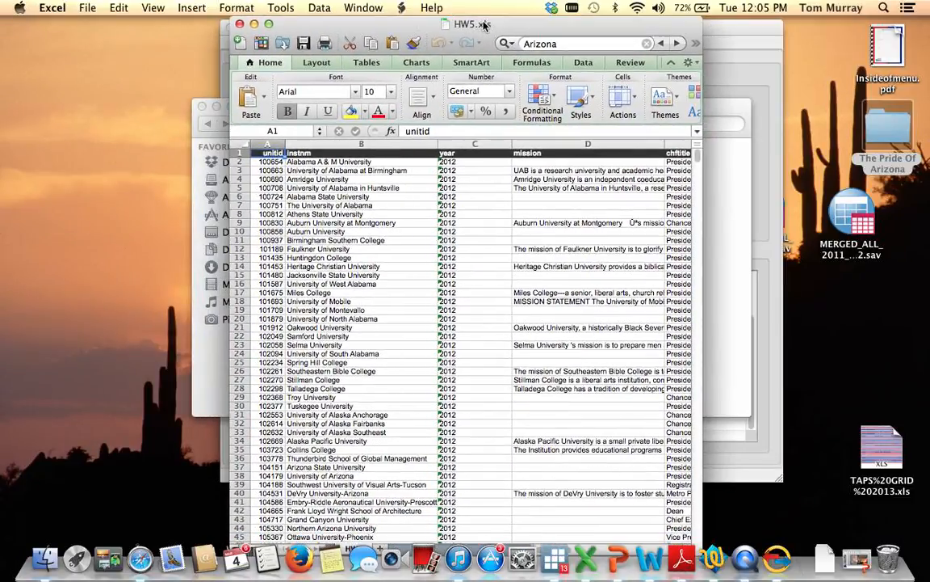
{"action": "left_click", "coordinate": [239, 25]}
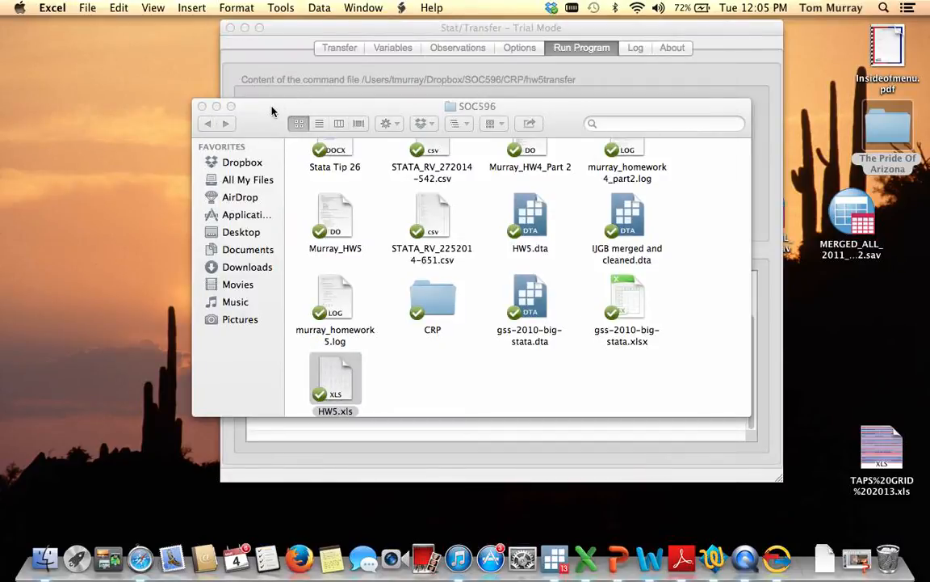
{"action": "left_click", "coordinate": [311, 30]}
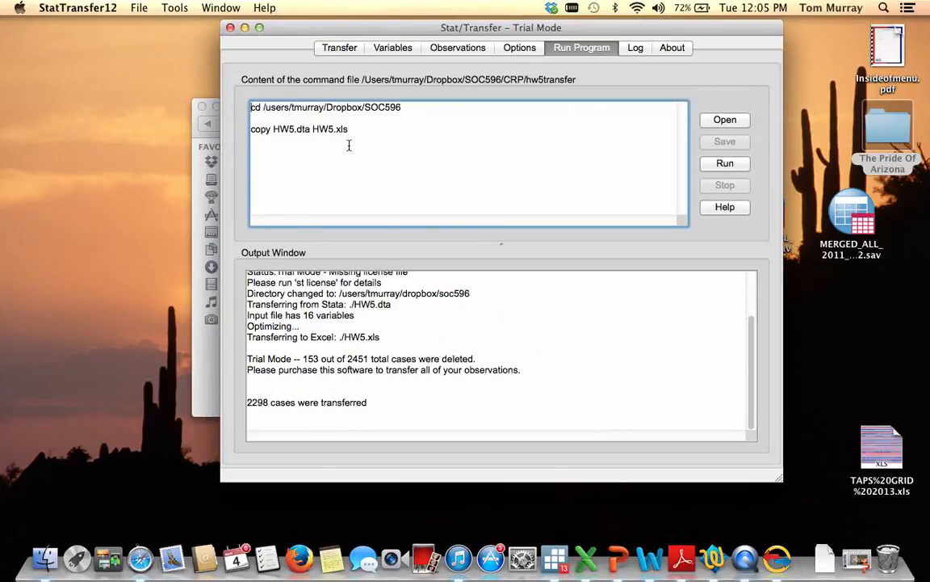
{"action": "left_click_drag", "start_coordinate": [353, 130], "coordinate": [251, 100]}
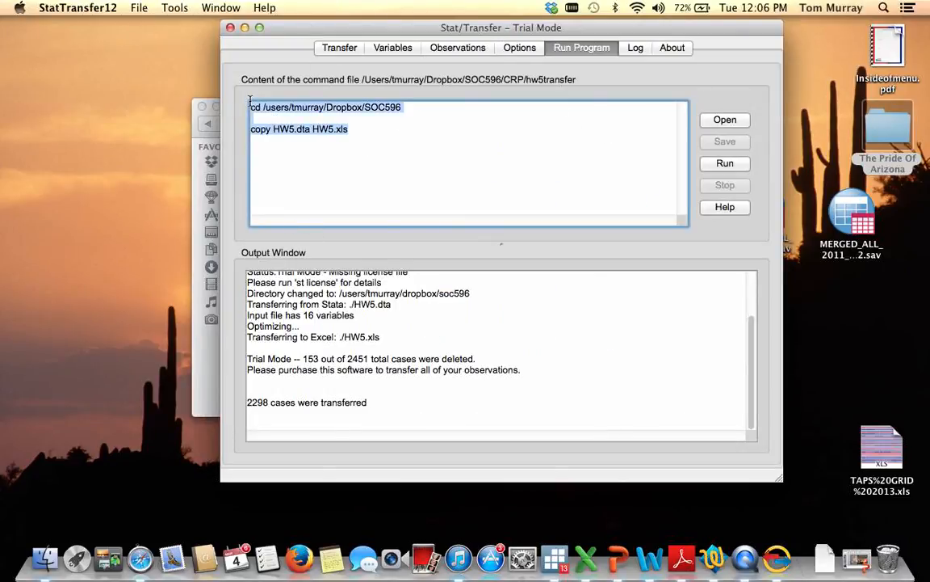
{"action": "key", "text": "BackSpace"}
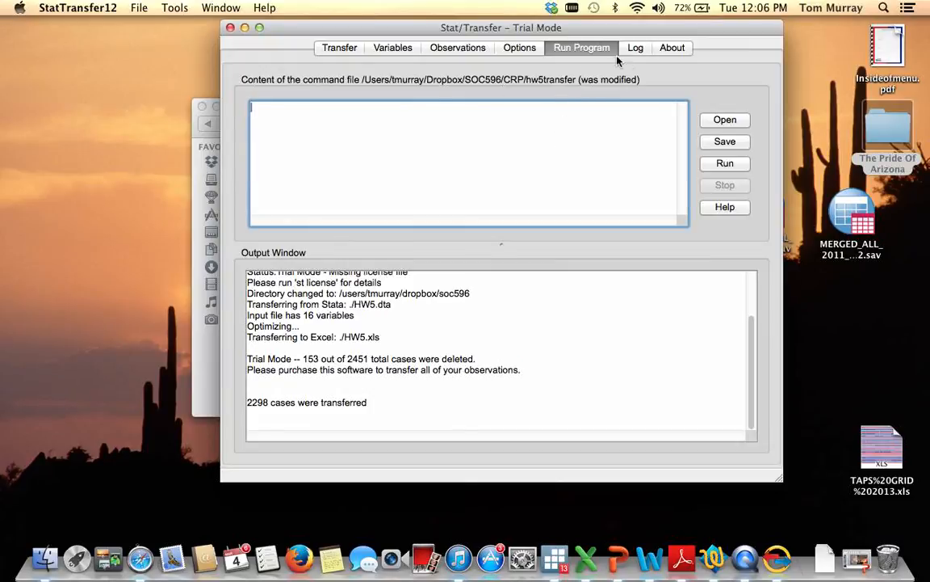
- Browse for another command file in the Dropbox SOC596/CRP folder, enabling all file types
{"action": "left_click", "coordinate": [725, 120]}
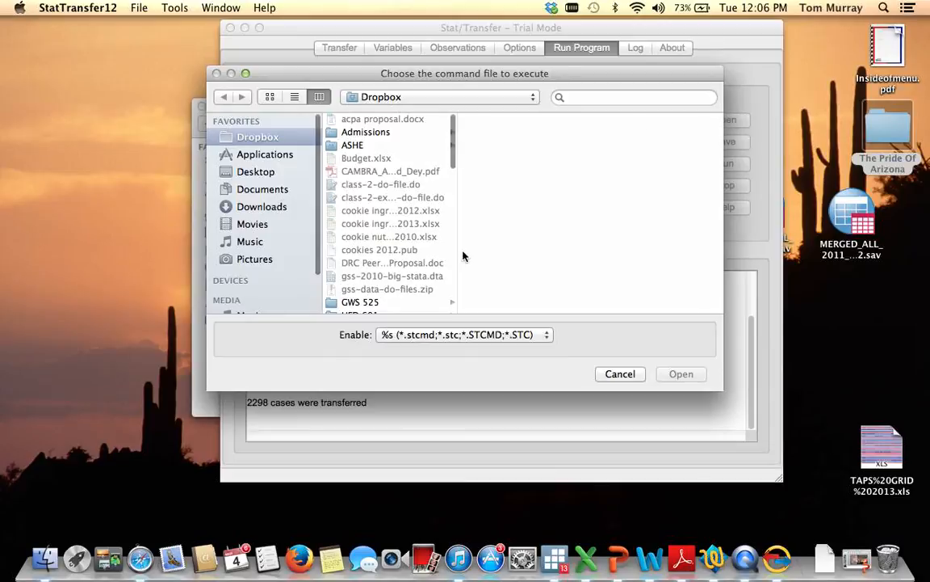
{"action": "scroll", "coordinate": [385, 277], "scroll_direction": "down", "scroll_amount": 10}
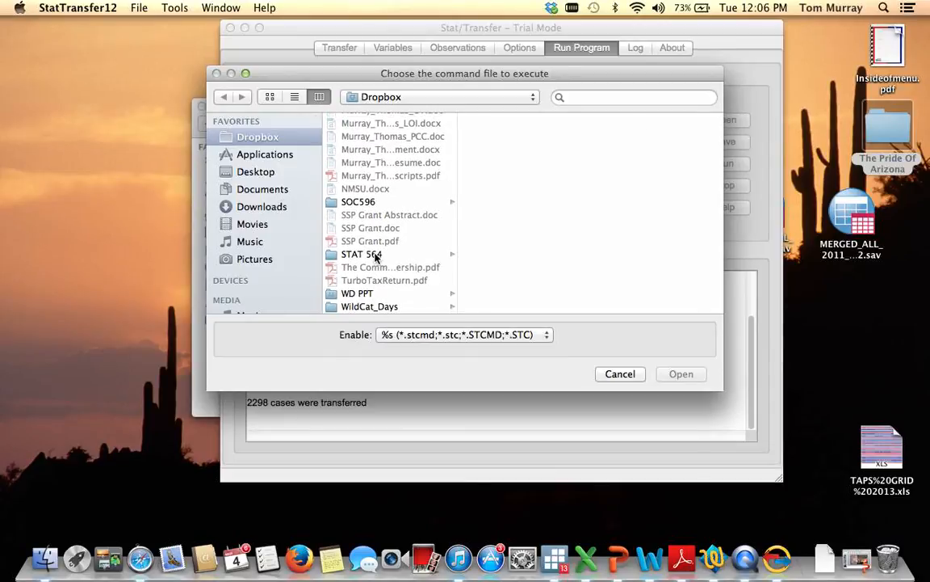
{"action": "left_click", "coordinate": [375, 256]}
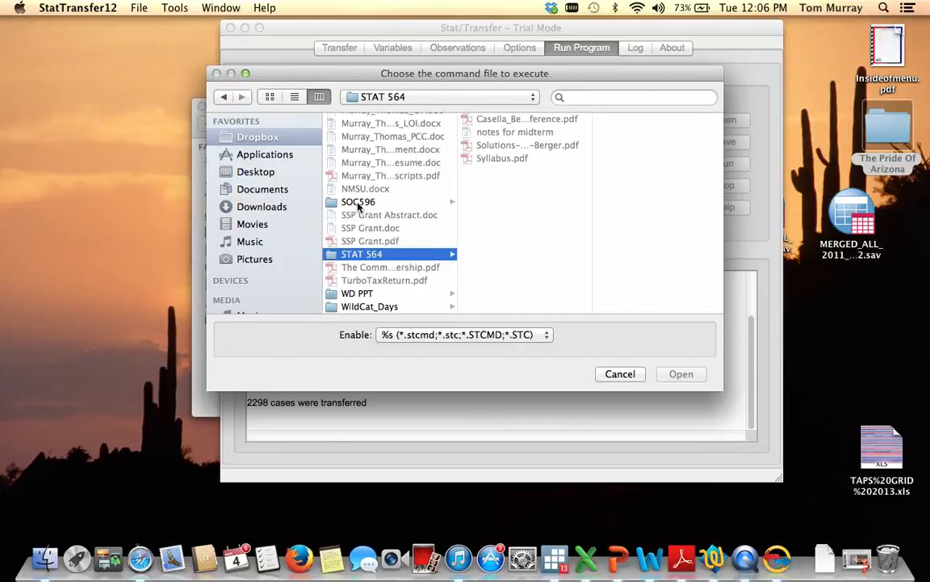
{"action": "left_click", "coordinate": [359, 204]}
{"action": "left_click", "coordinate": [485, 157]}
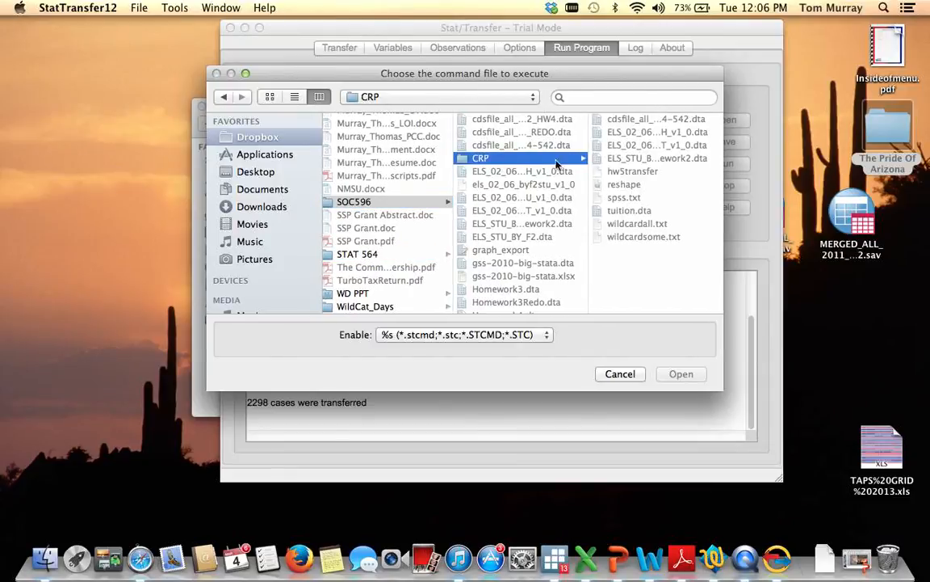
{"action": "left_click", "coordinate": [543, 334]}
{"action": "left_click", "coordinate": [474, 349]}
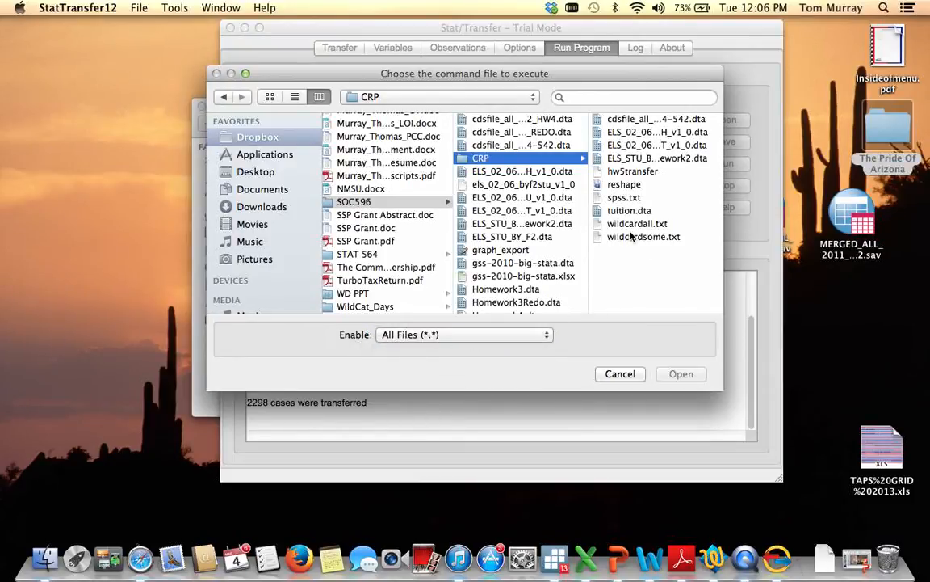
- Load wildcardall.txt and change the output pattern of its copy command to *.xlsx
{"action": "left_click", "coordinate": [639, 229]}
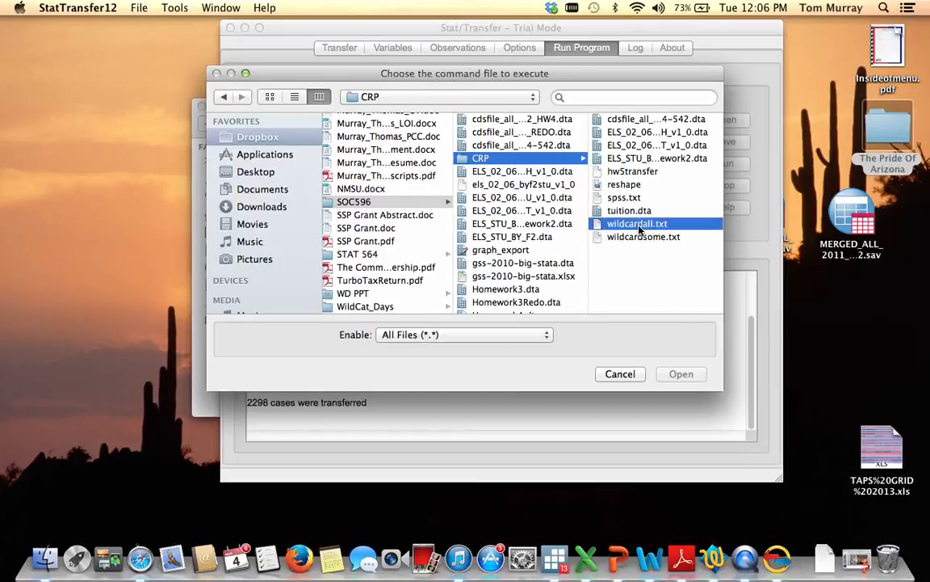
{"action": "key", "text": "Return"}
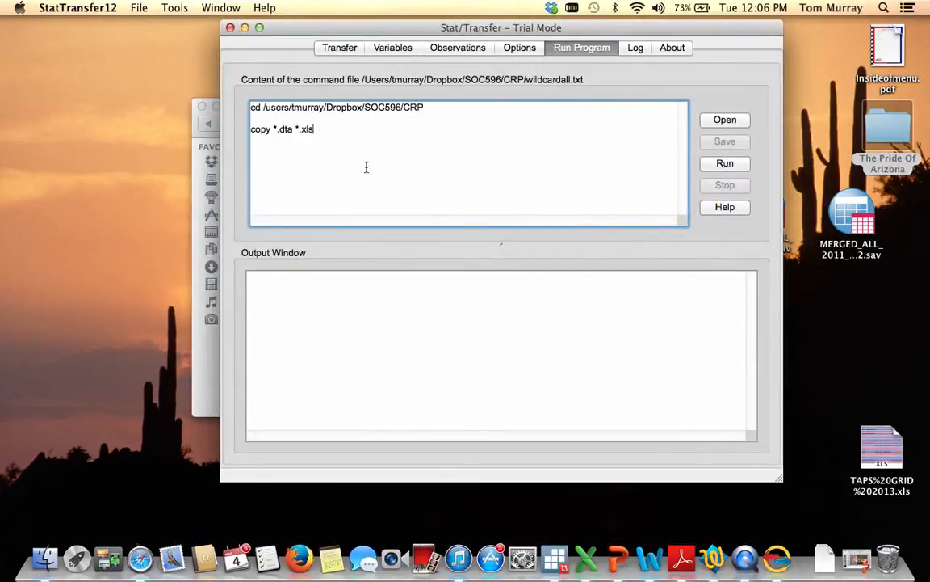
{"action": "type", "text": "x"}
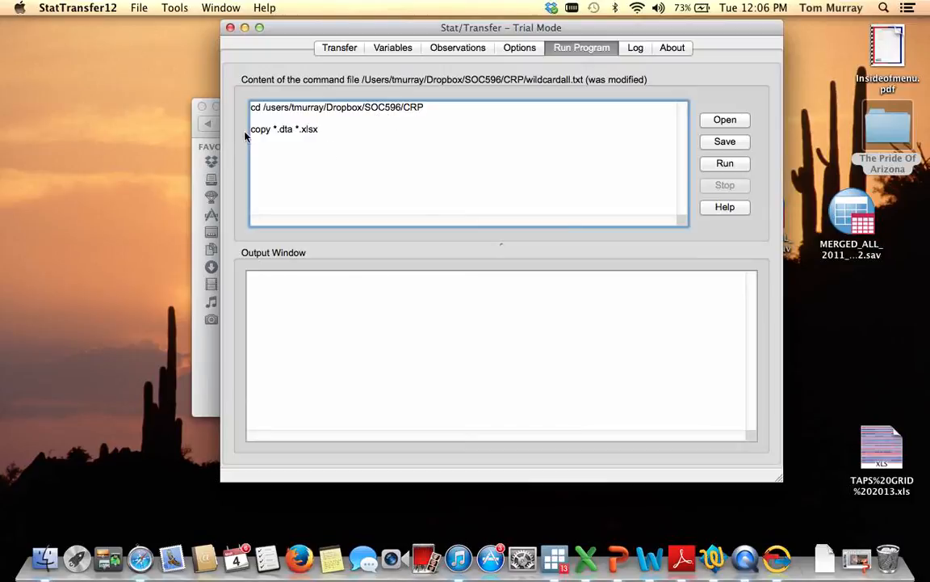
- Switch to Finder, open the CRP folder to view the files it holds, and return to Stat/Transfer
{"action": "left_click_drag", "start_coordinate": [193, 138], "coordinate": [129, 176]}
{"action": "double_click", "coordinate": [366, 338]}
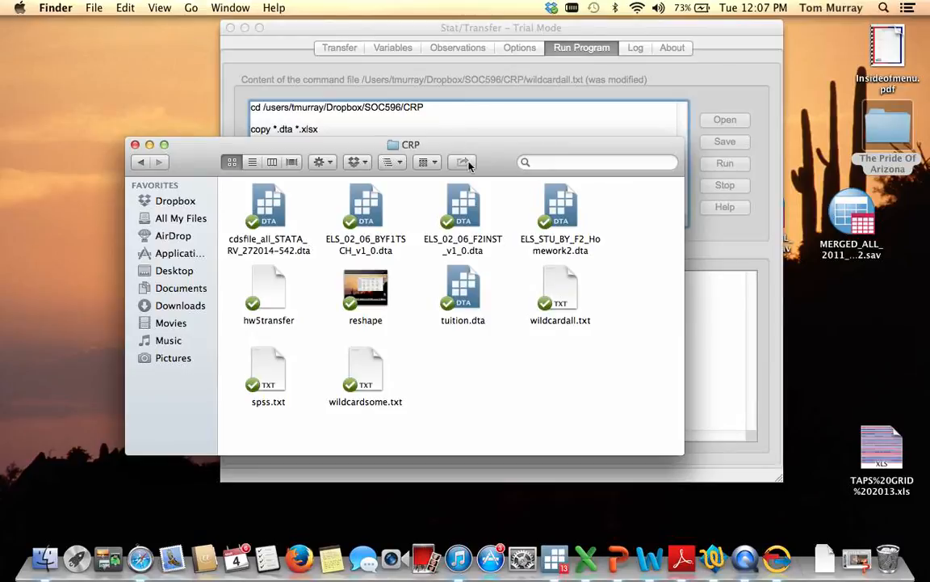
{"action": "left_click", "coordinate": [455, 28]}
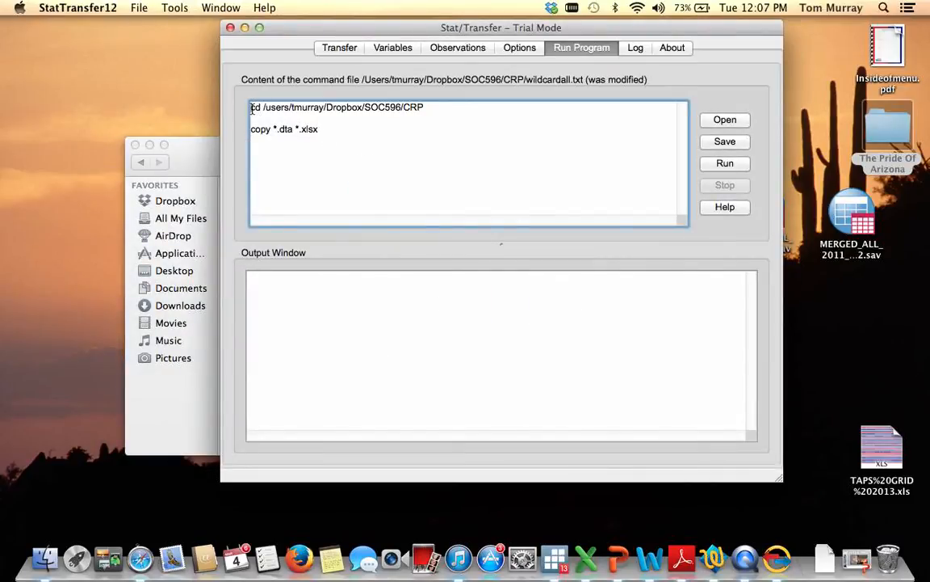
- Run the commands to copy every .dta file in CRP to .xlsx, and check the new workbooks in Finder
{"action": "left_click", "coordinate": [726, 164]}
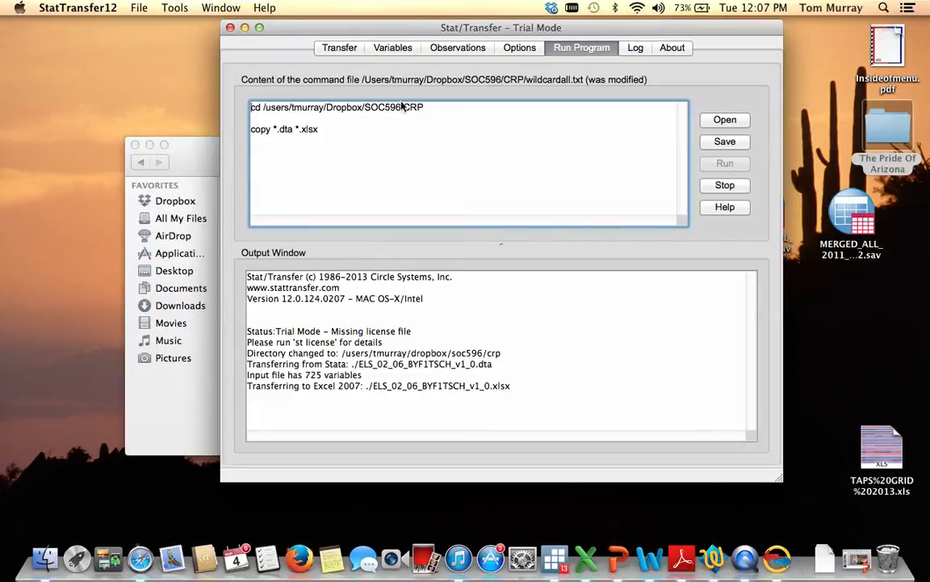
{"action": "left_click_drag", "start_coordinate": [202, 155], "coordinate": [127, 148]}
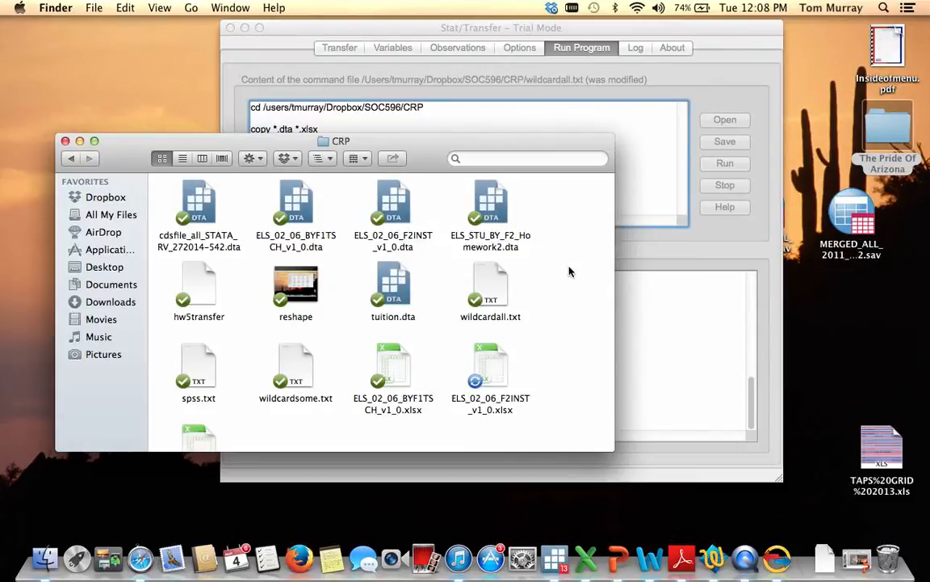
{"action": "scroll", "coordinate": [570, 272], "scroll_direction": "down", "scroll_amount": 2}
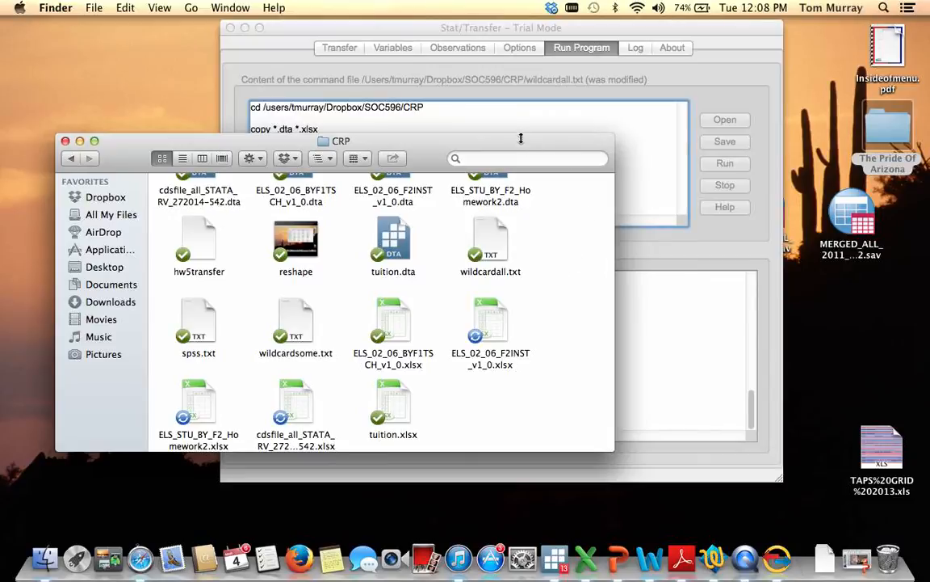
- Return to Stat/Transfer and clear the wildcardall.txt commands from the editor
{"action": "left_click", "coordinate": [701, 73]}
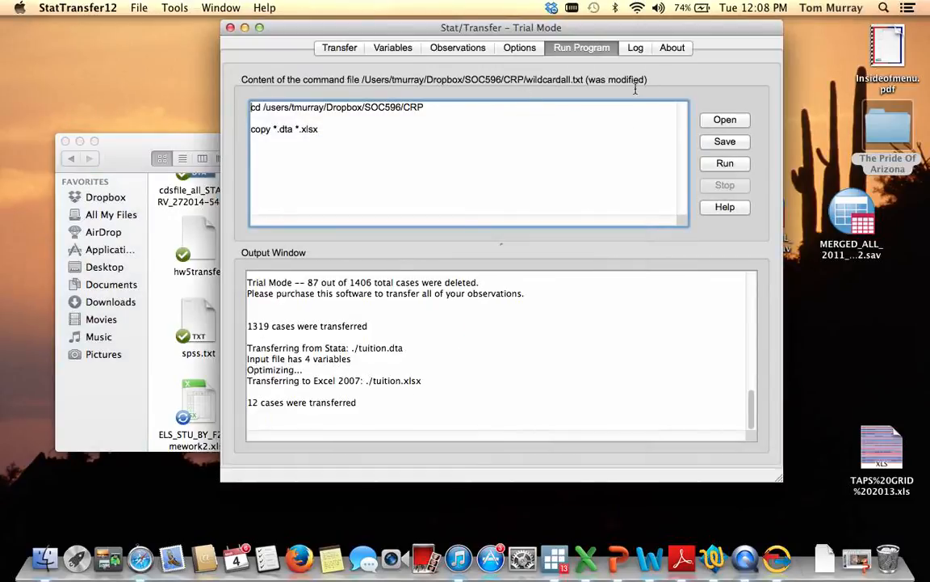
{"action": "key", "text": "super+a"}
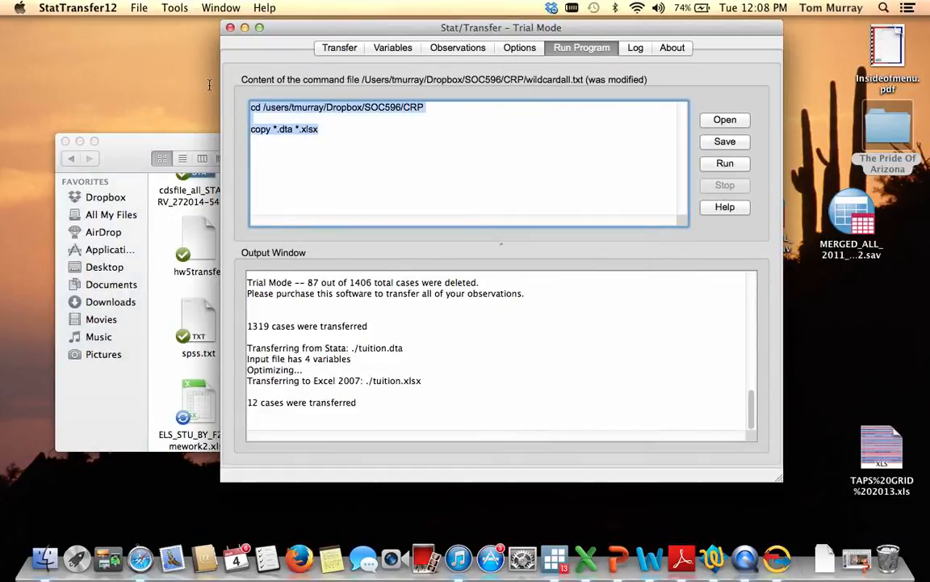
{"action": "key", "text": "BackSpace"}
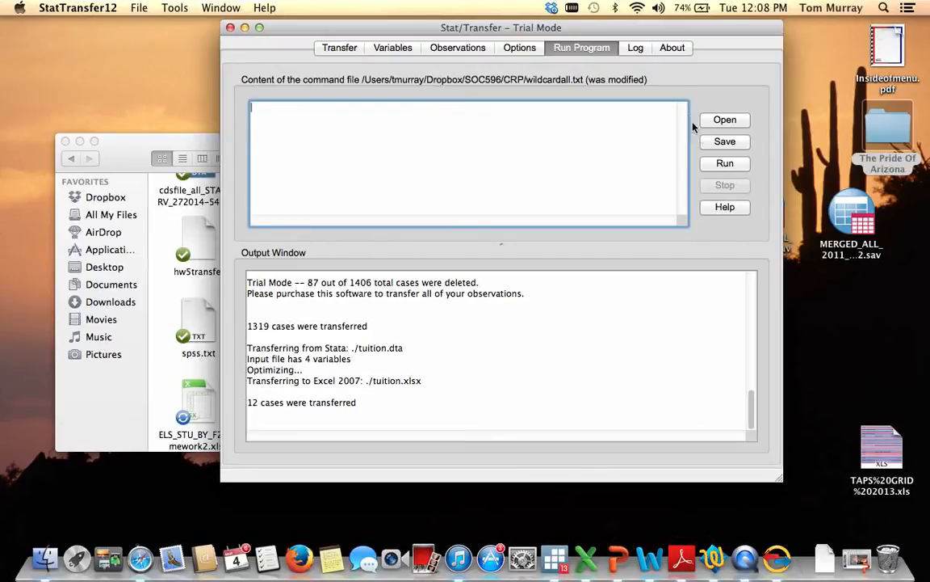
- Load the wildcardsome.txt command file from the SOC596/CRP folder, enabling all file types
{"action": "left_click", "coordinate": [725, 119]}
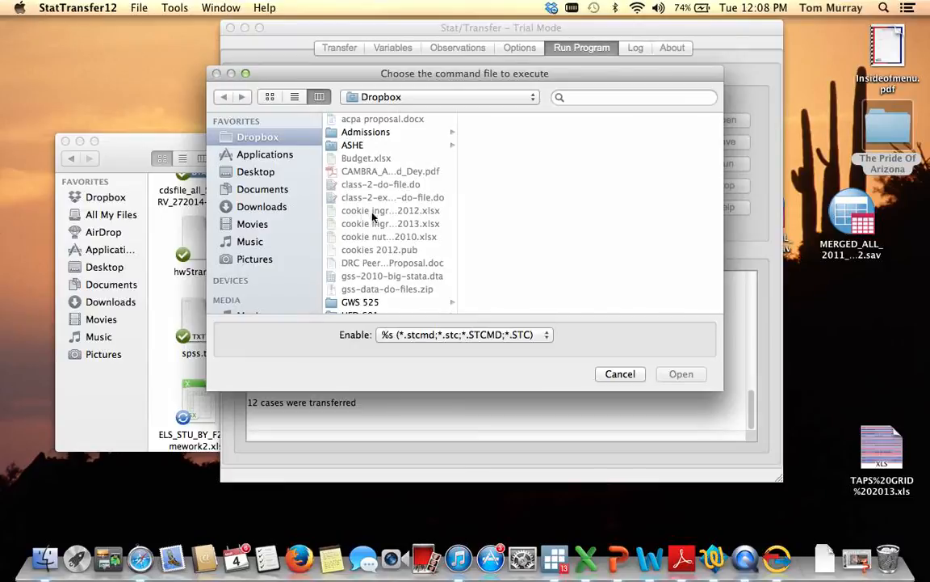
{"action": "scroll", "coordinate": [424, 230], "scroll_direction": "down", "scroll_amount": 15}
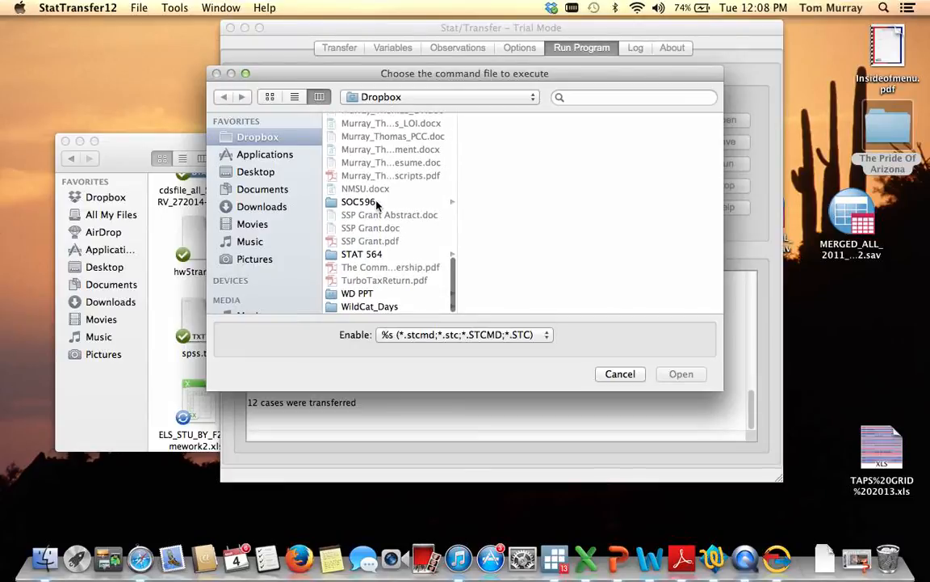
{"action": "left_click", "coordinate": [374, 202]}
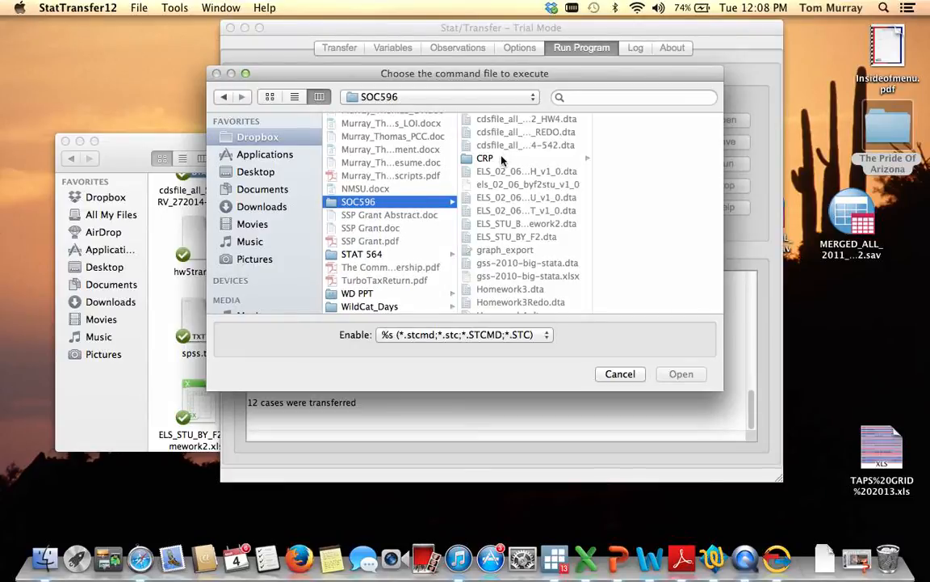
{"action": "left_click", "coordinate": [487, 159]}
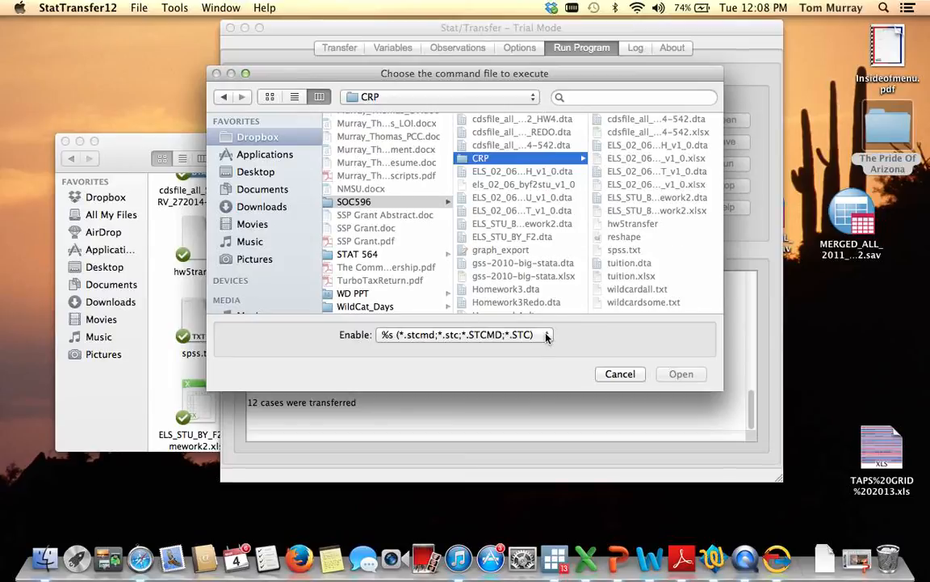
{"action": "left_click", "coordinate": [467, 335]}
{"action": "left_click", "coordinate": [512, 354]}
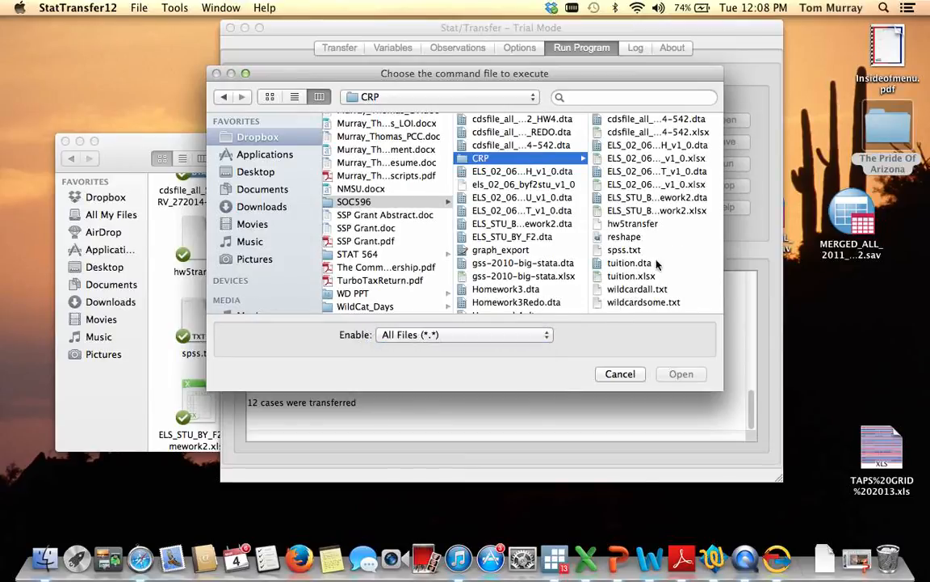
{"action": "left_click", "coordinate": [643, 301]}
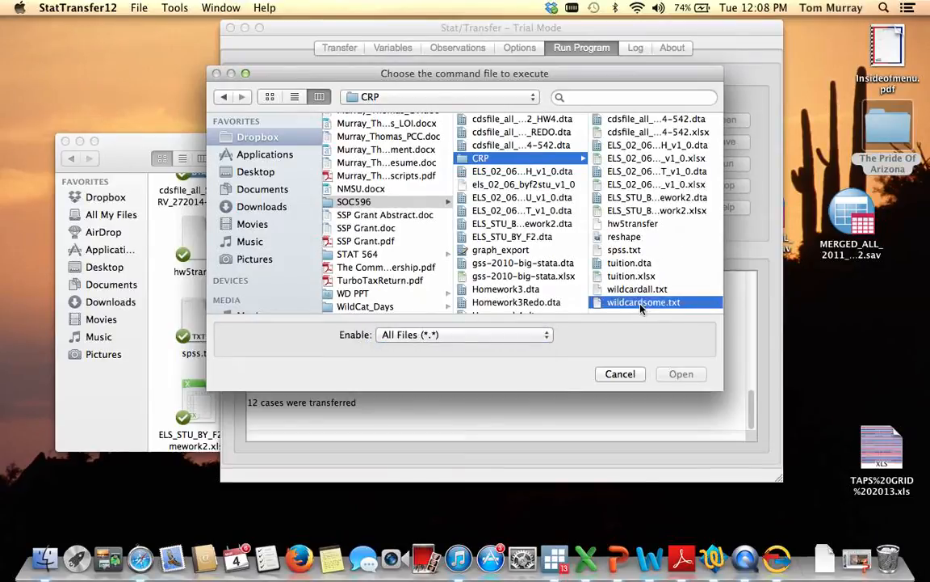
{"action": "key", "text": "Return"}
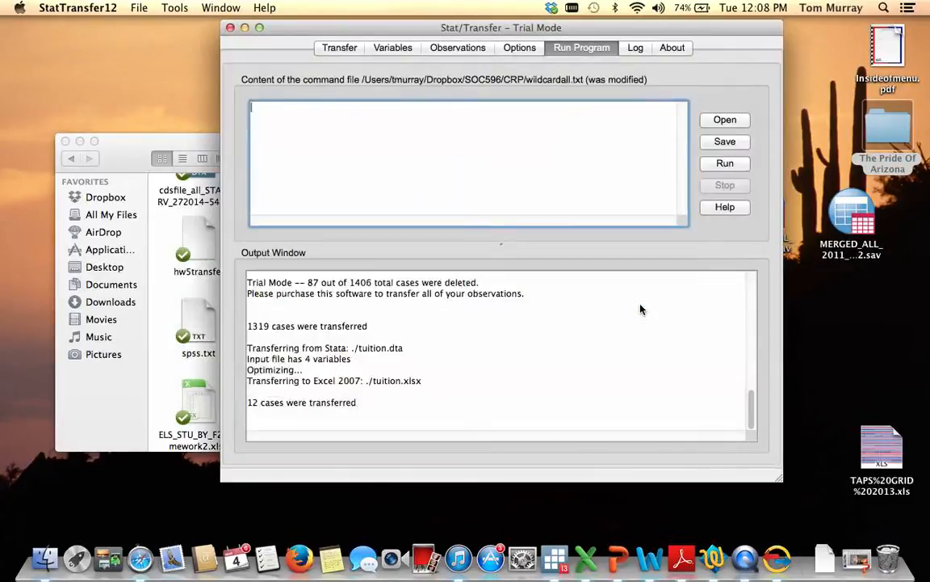
- Switch to Finder, look through the SOC596 folder for the Homework .dta and any .xls files, and return to the Stat/Transfer commands
{"action": "left_click", "coordinate": [166, 140]}
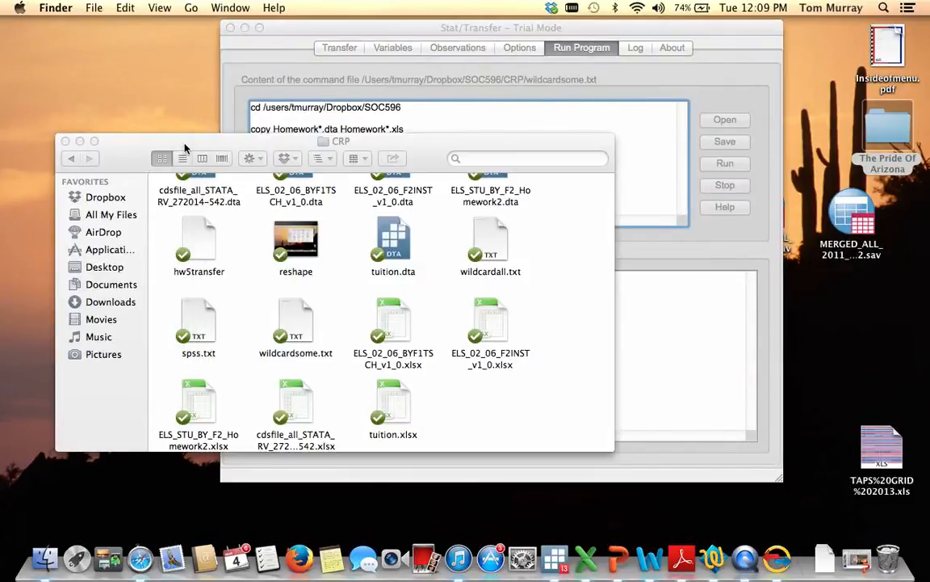
{"action": "left_click", "coordinate": [71, 159]}
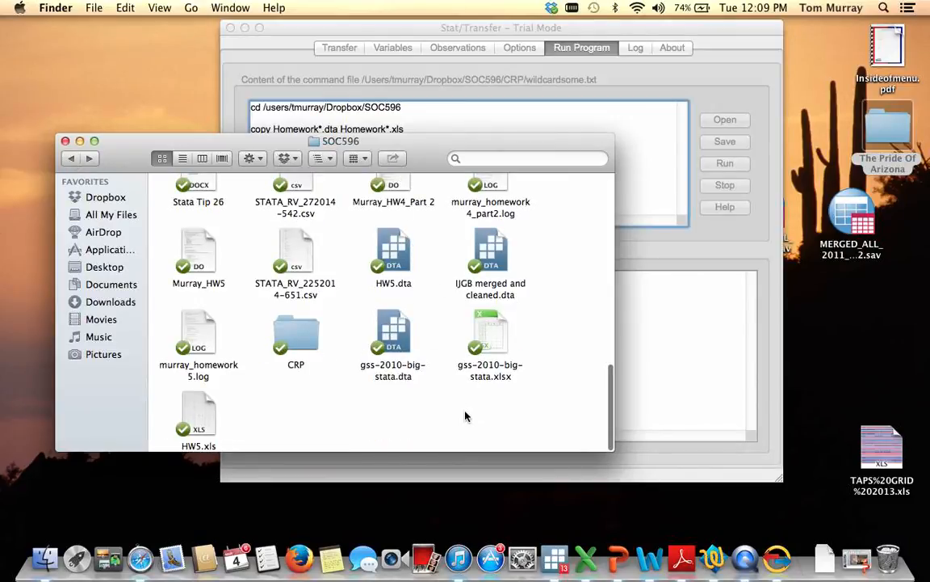
{"action": "scroll", "coordinate": [465, 416], "scroll_direction": "up", "scroll_amount": 2}
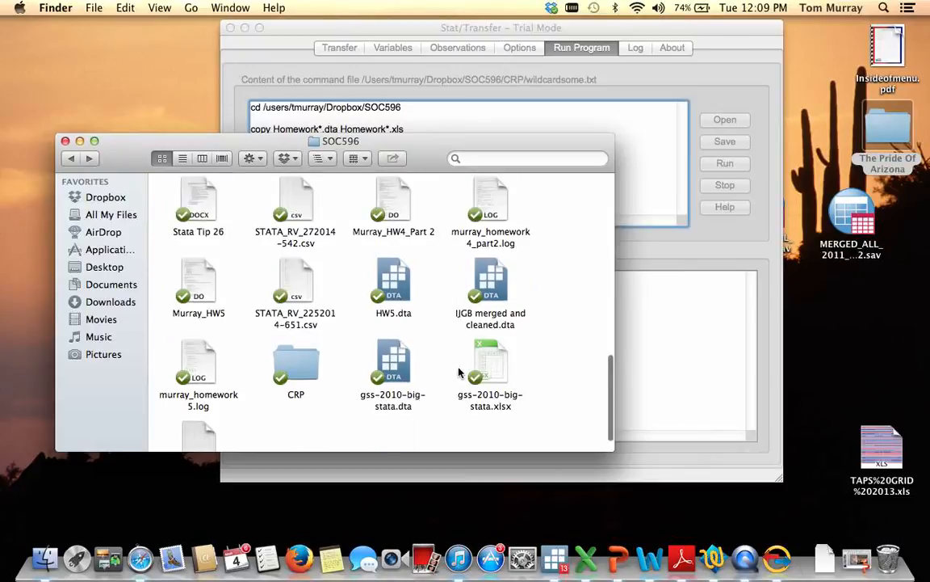
{"action": "scroll", "coordinate": [458, 372], "scroll_direction": "up", "scroll_amount": 10}
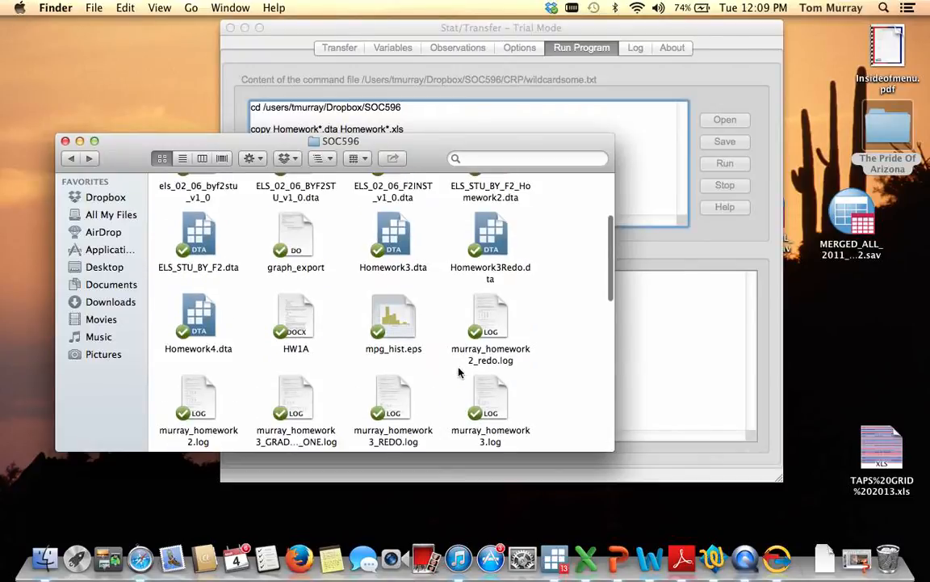
{"action": "scroll", "coordinate": [458, 372], "scroll_direction": "up", "scroll_amount": 3}
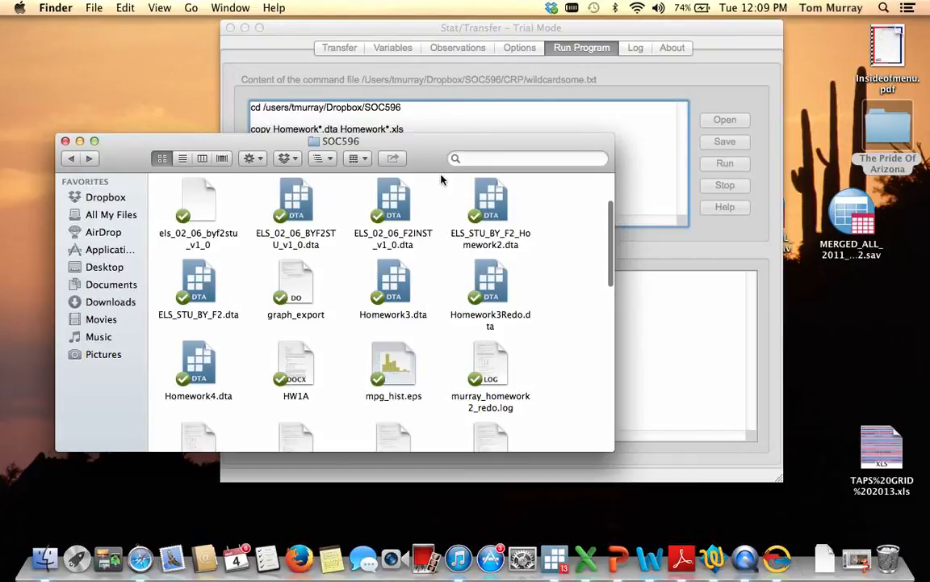
{"action": "scroll", "coordinate": [350, 388], "scroll_direction": "down", "scroll_amount": 10}
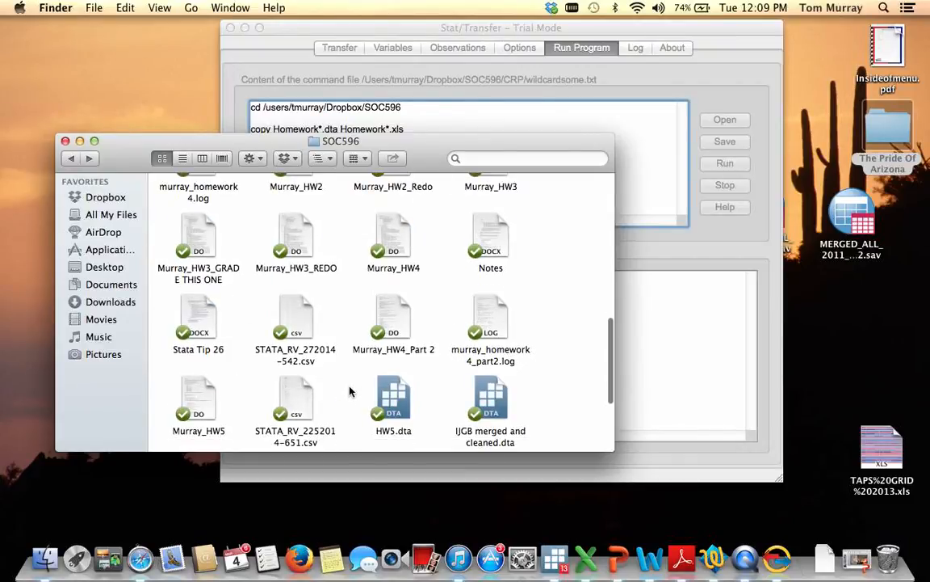
{"action": "scroll", "coordinate": [359, 385], "scroll_direction": "down", "scroll_amount": 5}
{"action": "left_click", "coordinate": [607, 113]}
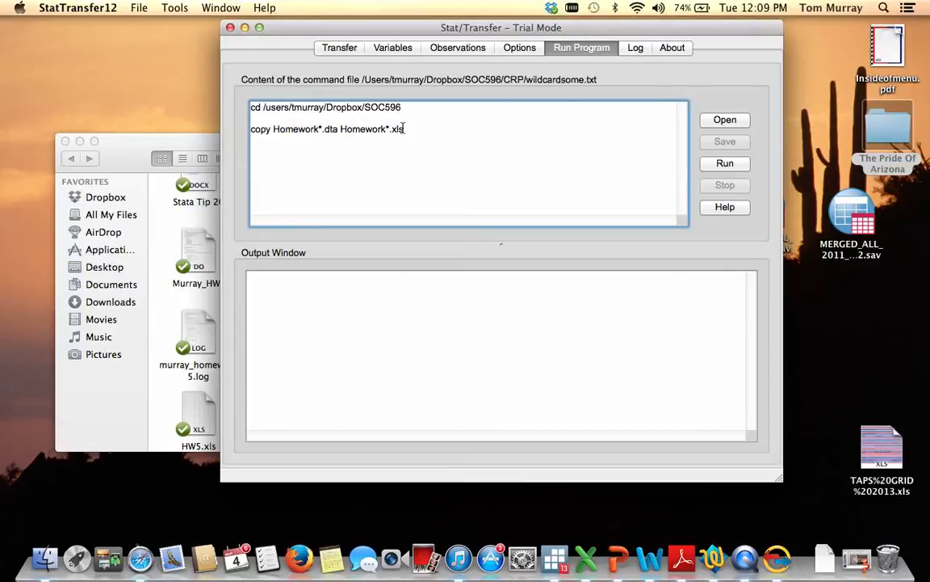
- Run the copy command with its output changed to Homework*.xlsx, and check the new workbooks in the SOC596 folder in Finder
{"action": "type", "text": "x"}
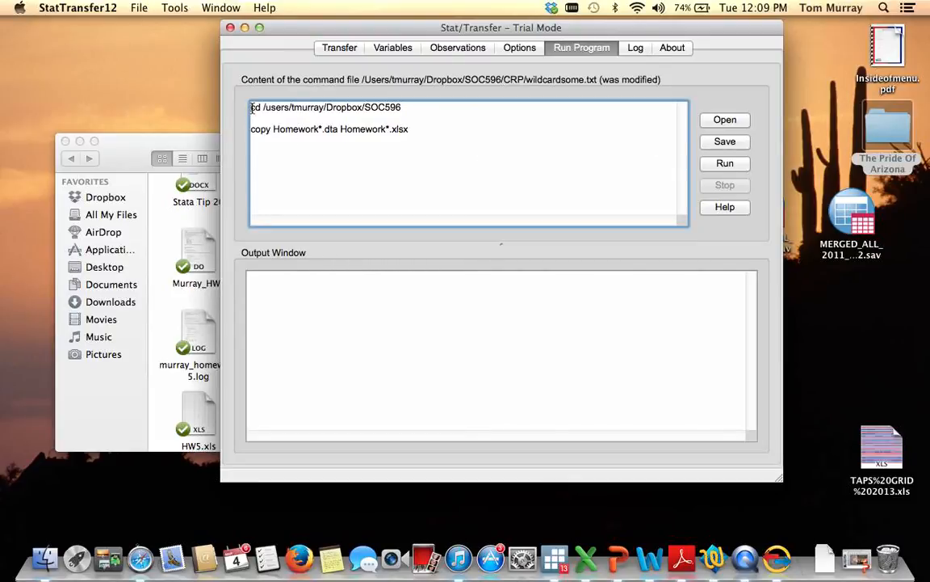
{"action": "left_click", "coordinate": [724, 164]}
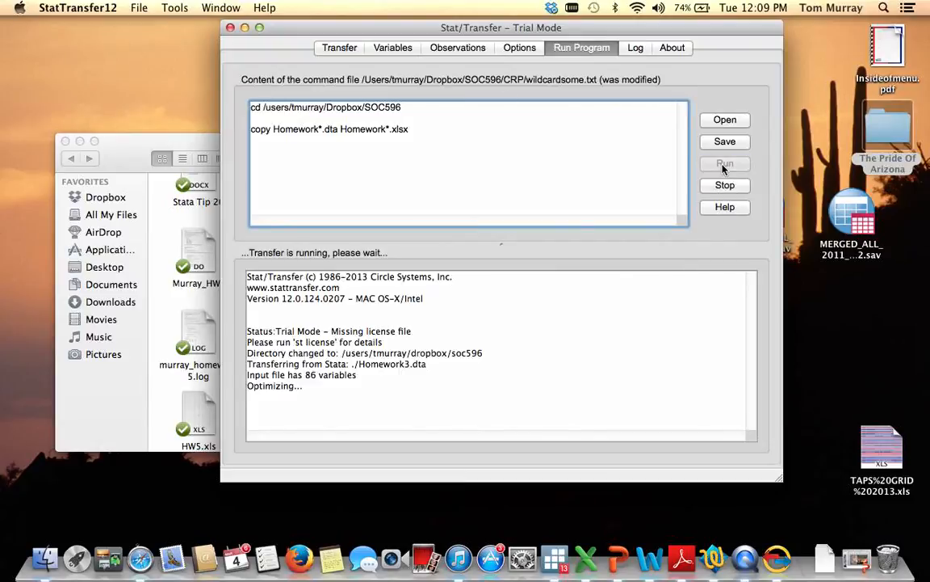
{"action": "left_click", "coordinate": [133, 141]}
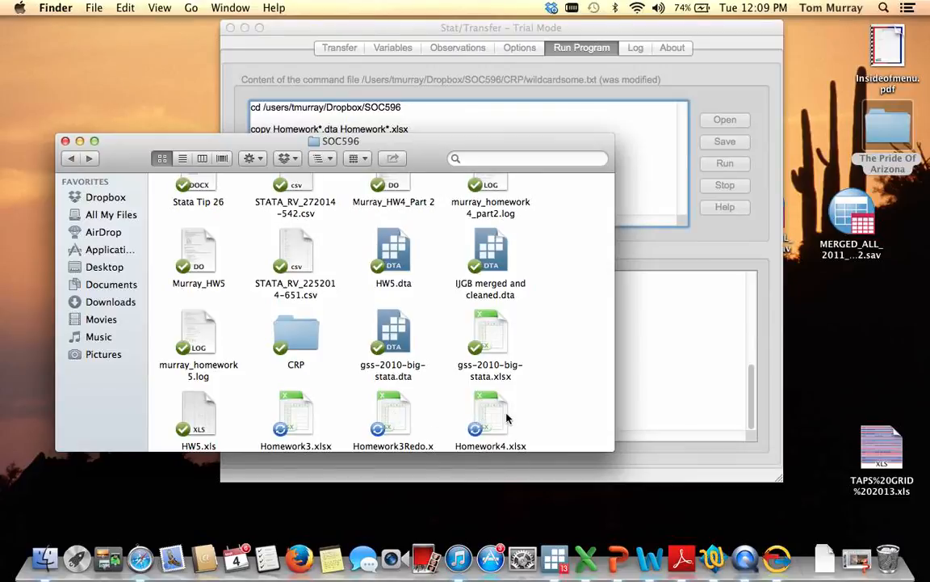
{"action": "scroll", "coordinate": [554, 406], "scroll_direction": "down", "scroll_amount": 2}
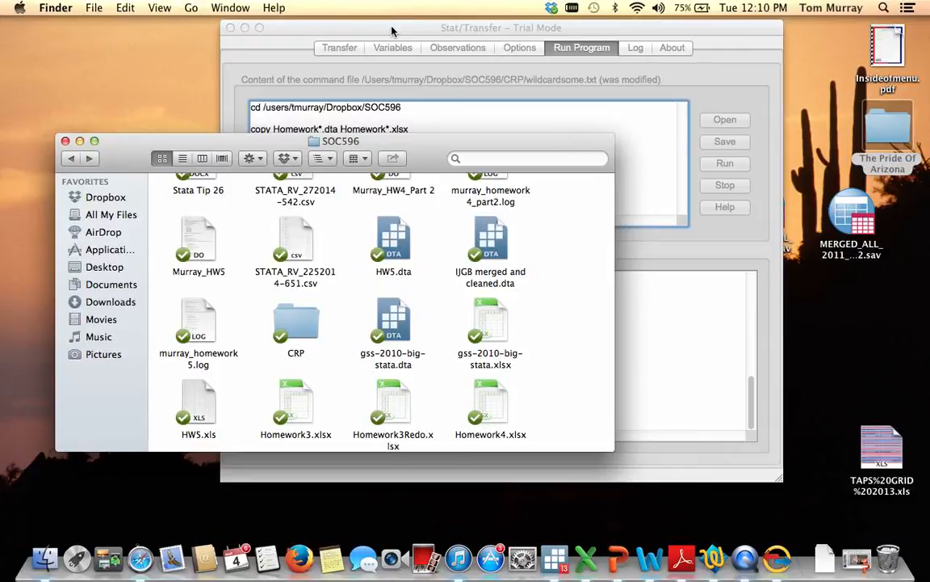
- Return to Stat/Transfer, clear the wildcardsome.txt commands from the editor, and move the window to uncover the .sav files on the desktop
{"action": "left_click", "coordinate": [339, 29]}
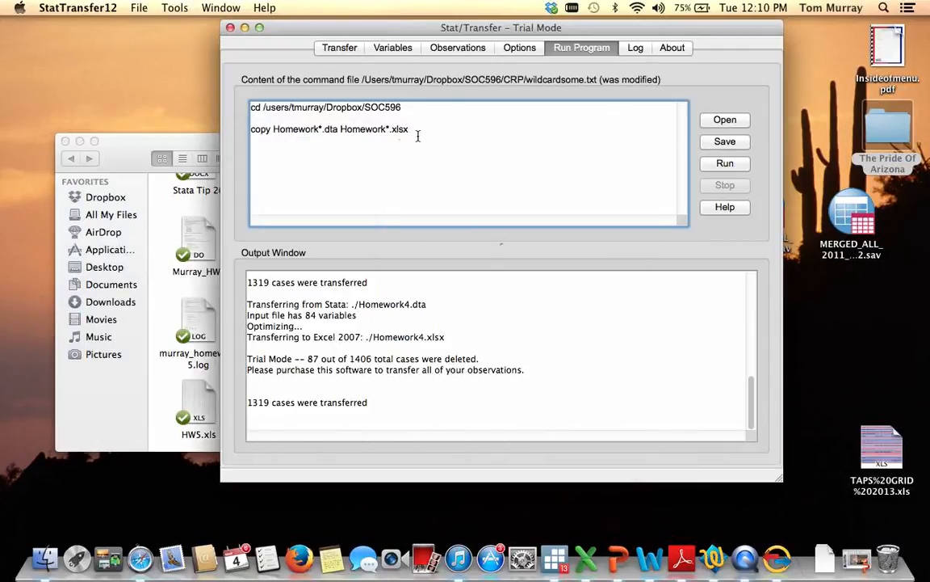
{"action": "left_click_drag", "start_coordinate": [422, 141], "coordinate": [248, 107]}
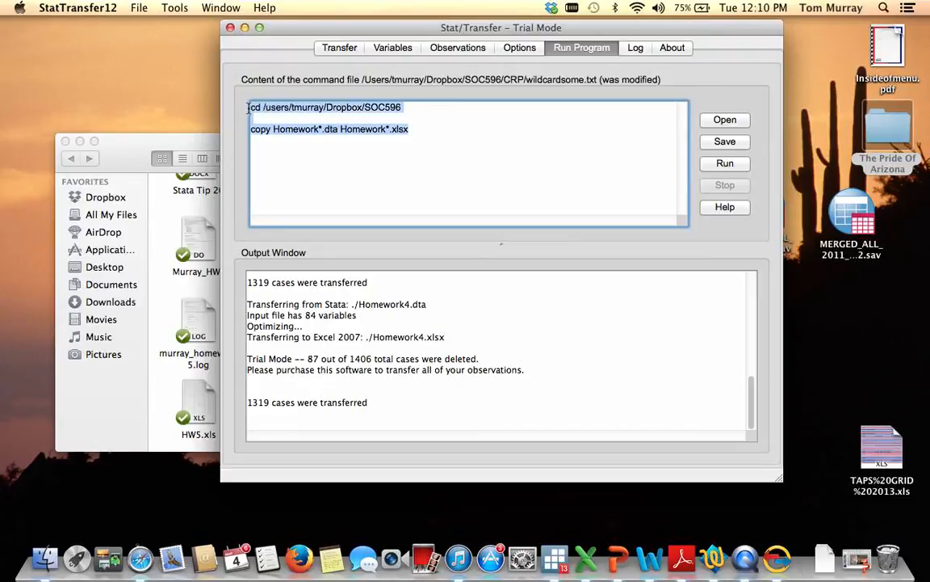
{"action": "key", "text": "BackSpace"}
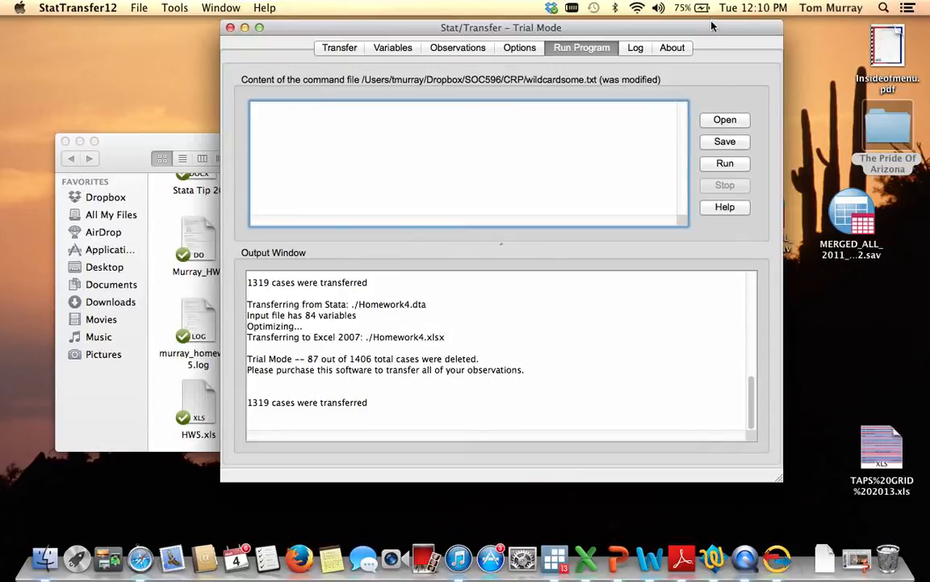
{"action": "left_click_drag", "start_coordinate": [711, 28], "coordinate": [640, 41]}
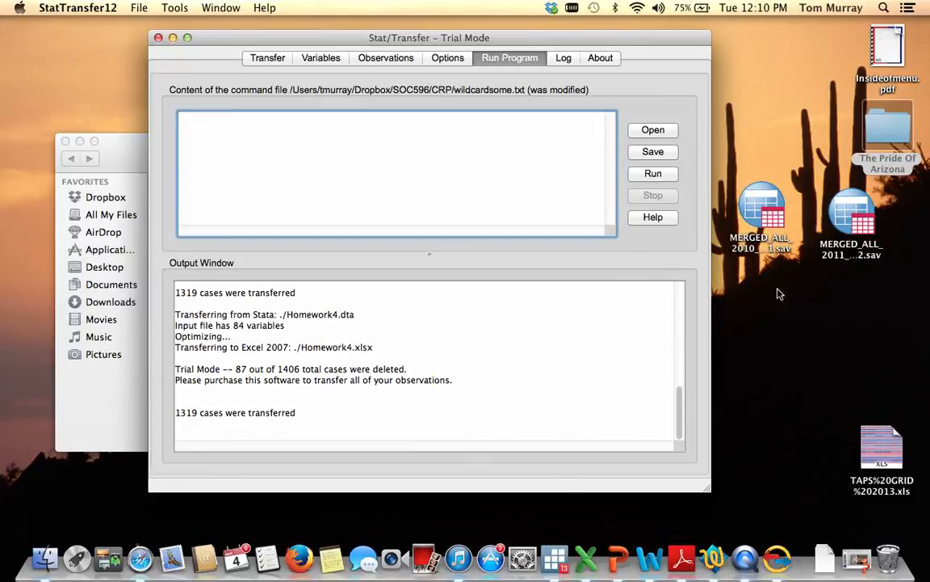
- Load the spss.txt command file from the SOC596/CRP folder, enabling all file types
{"action": "left_click", "coordinate": [653, 131]}
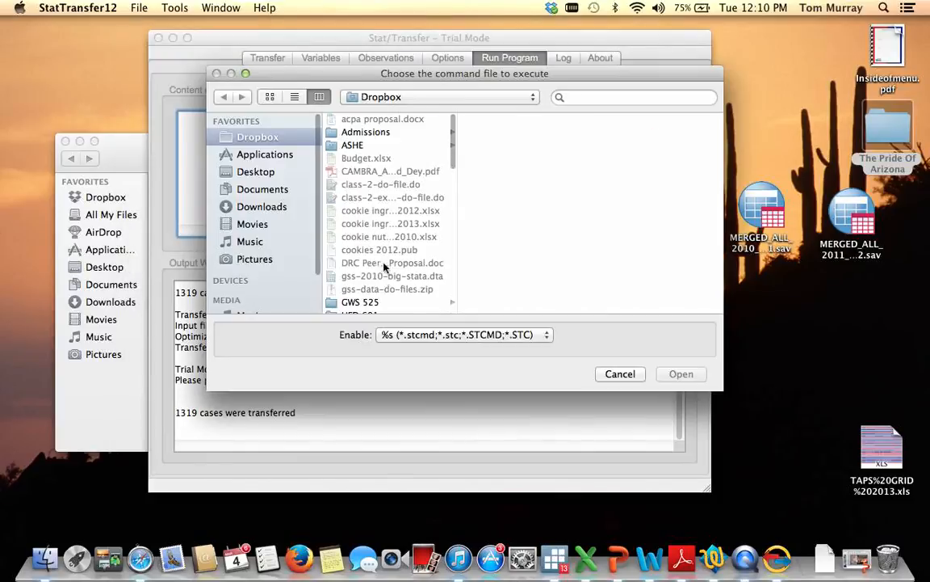
{"action": "scroll", "coordinate": [367, 299], "scroll_direction": "down", "scroll_amount": 10}
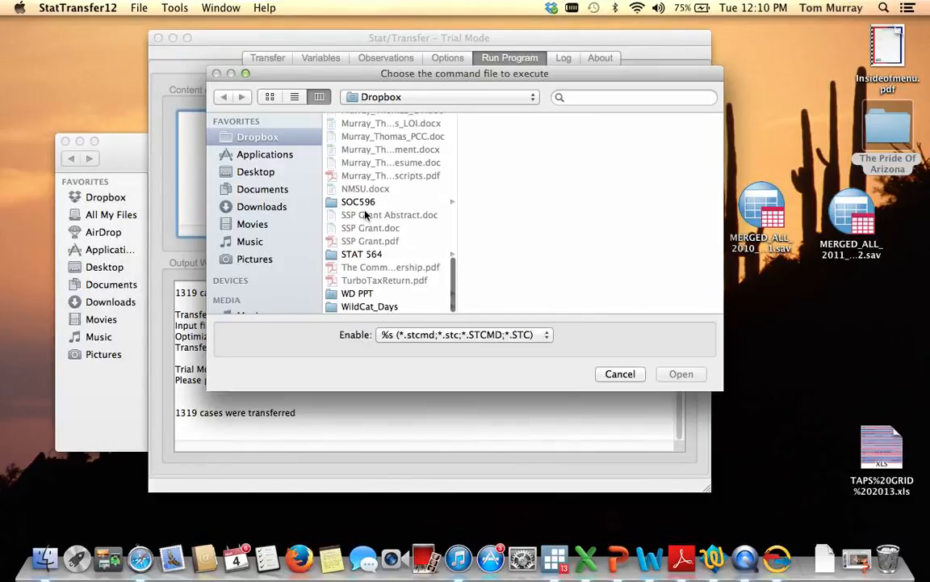
{"action": "left_click", "coordinate": [364, 201]}
{"action": "left_click", "coordinate": [501, 158]}
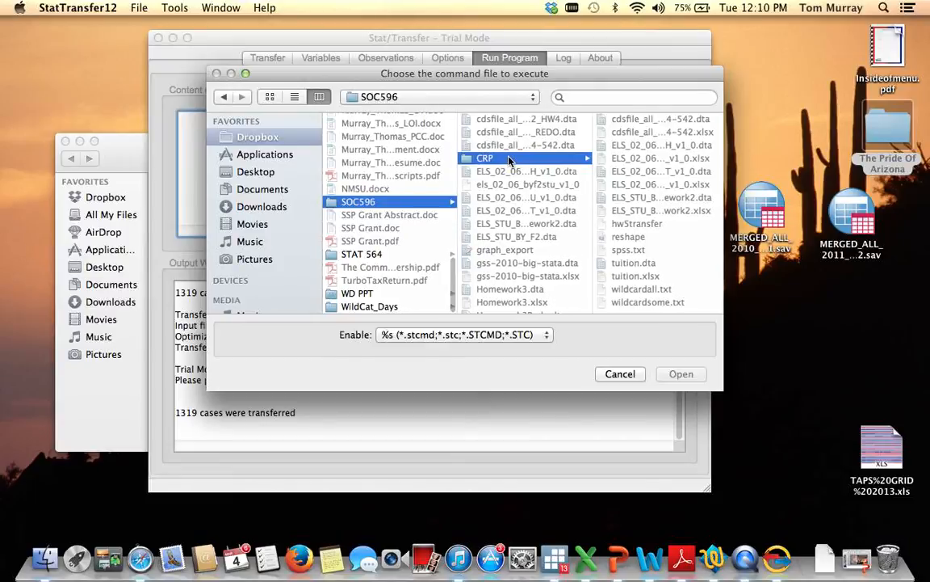
{"action": "left_click", "coordinate": [518, 343]}
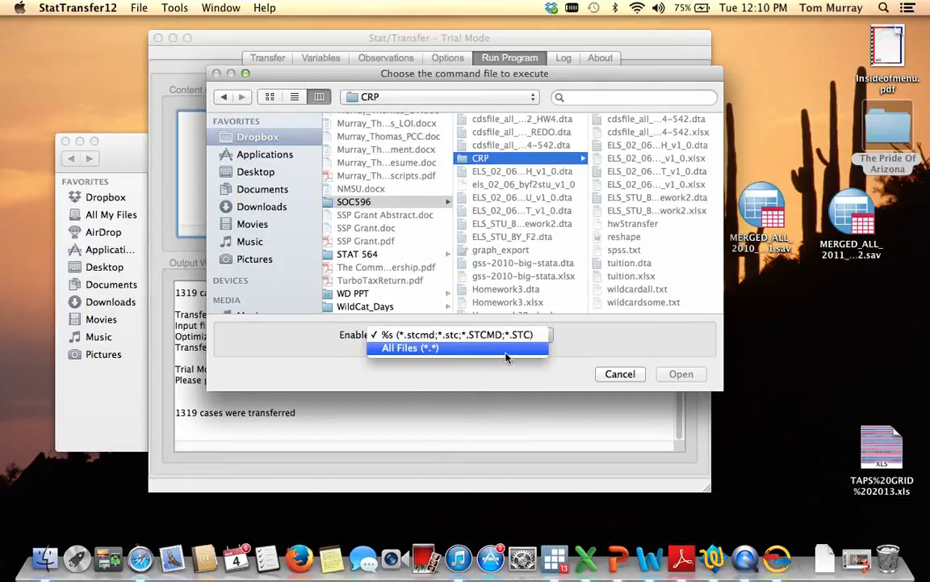
{"action": "left_click", "coordinate": [452, 347]}
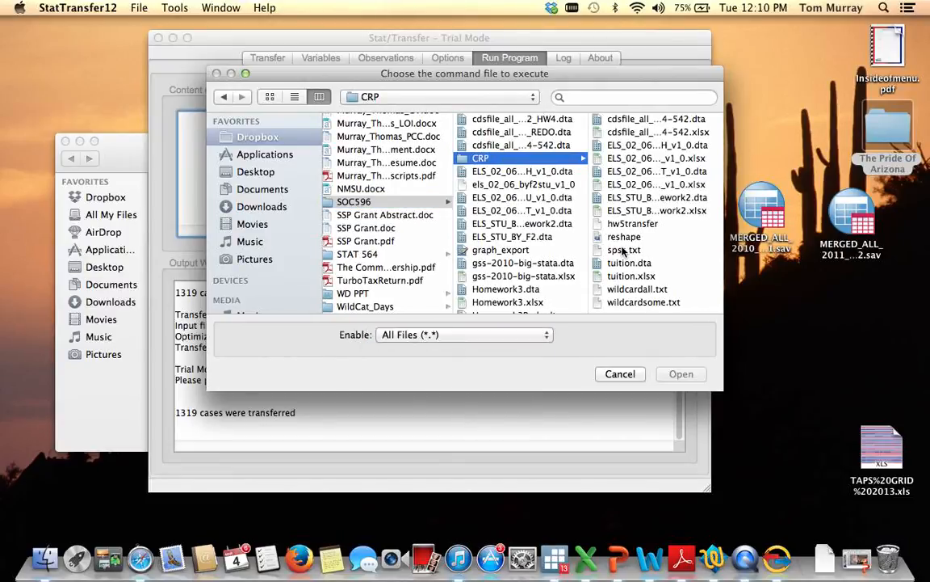
{"action": "left_click", "coordinate": [624, 251]}
{"action": "key", "text": "Return"}
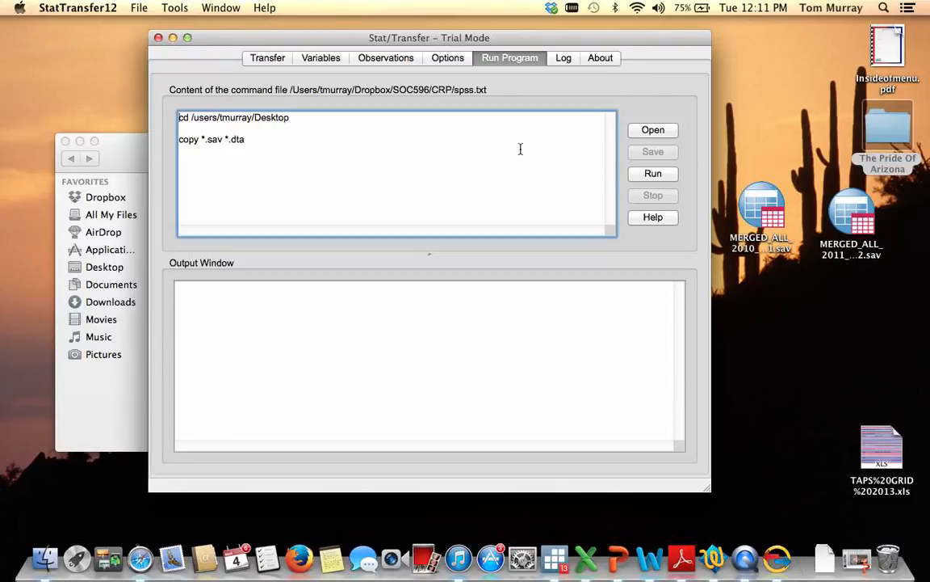
- Run the commands to copy every .sav file on the Desktop to .dta, moving the window aside to watch the desktop files
{"action": "left_click", "coordinate": [670, 176]}
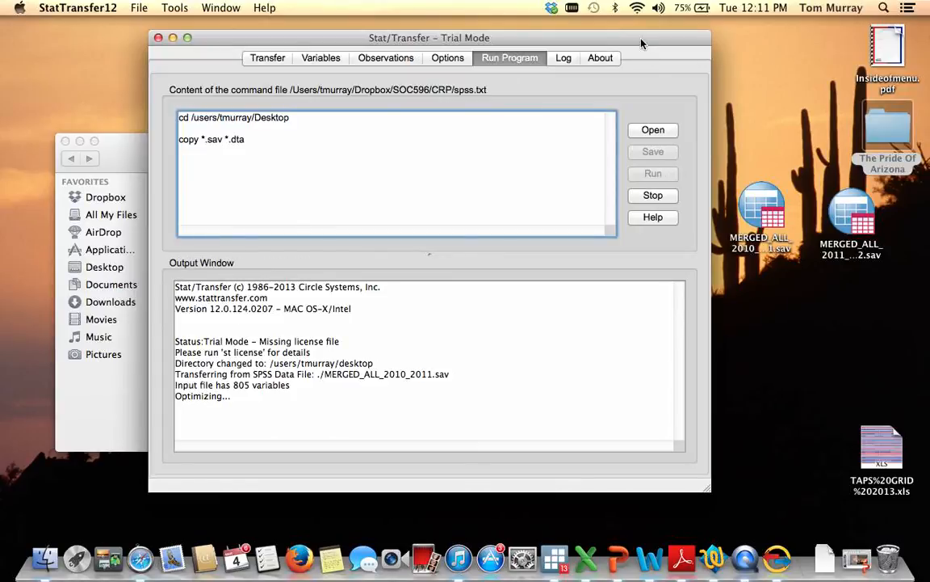
{"action": "left_click_drag", "start_coordinate": [642, 43], "coordinate": [536, 44]}
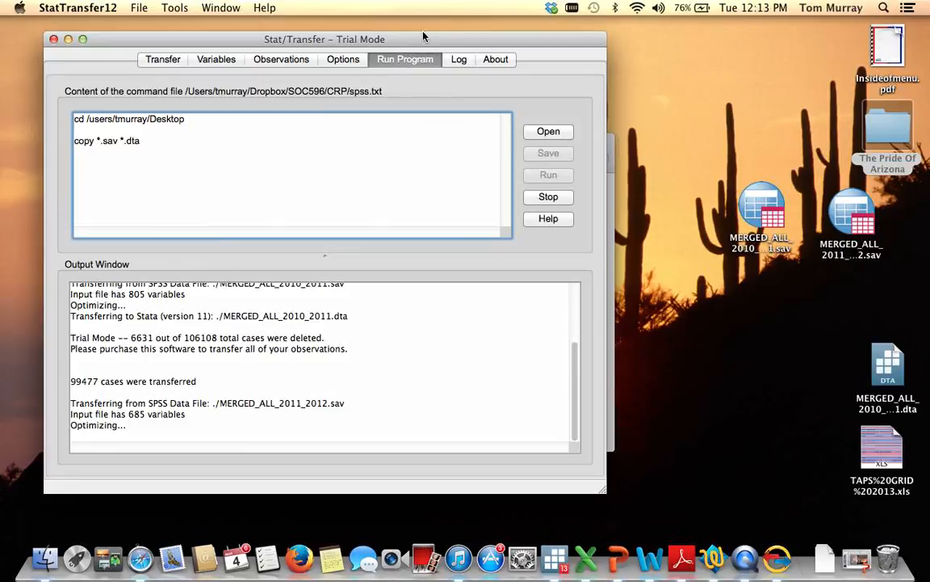
{"action": "left_click_drag", "start_coordinate": [331, 46], "coordinate": [523, 40]}
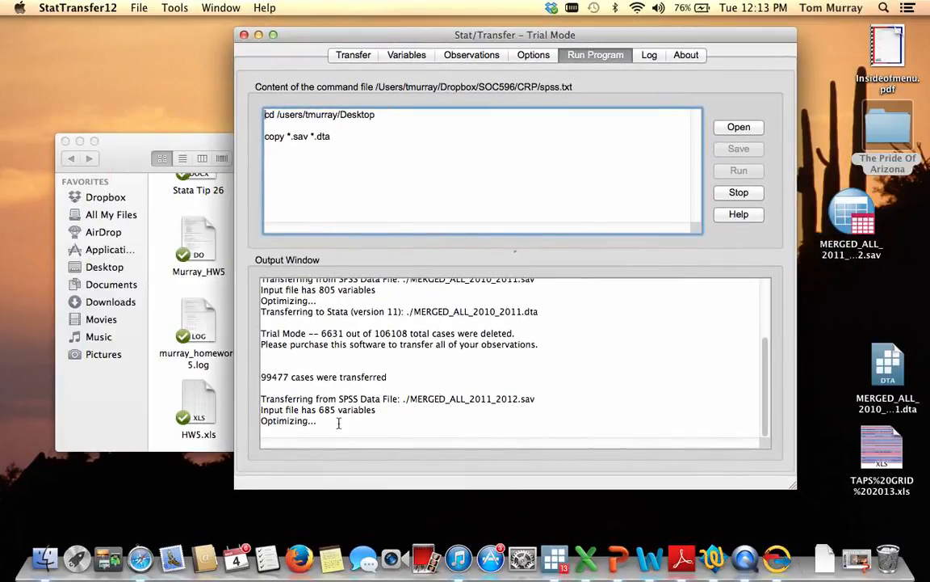